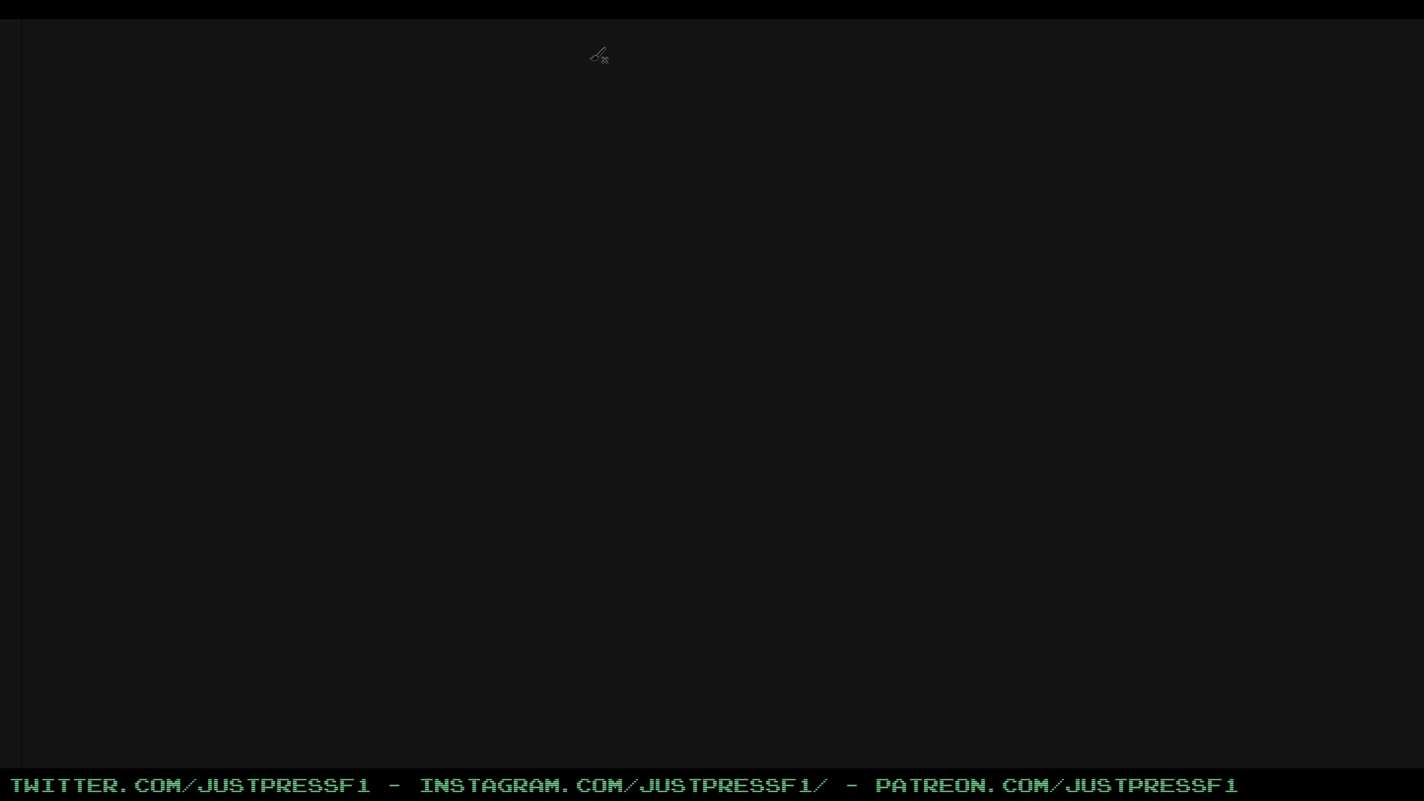
Finish the whiteboard sketch by drawing the letter P
mouse_move(594, 51)
left_mouse_down()
mouse_move(625, 149)
mouse_move(653, 69)
mouse_move(670, 119)
left_mouse_up()
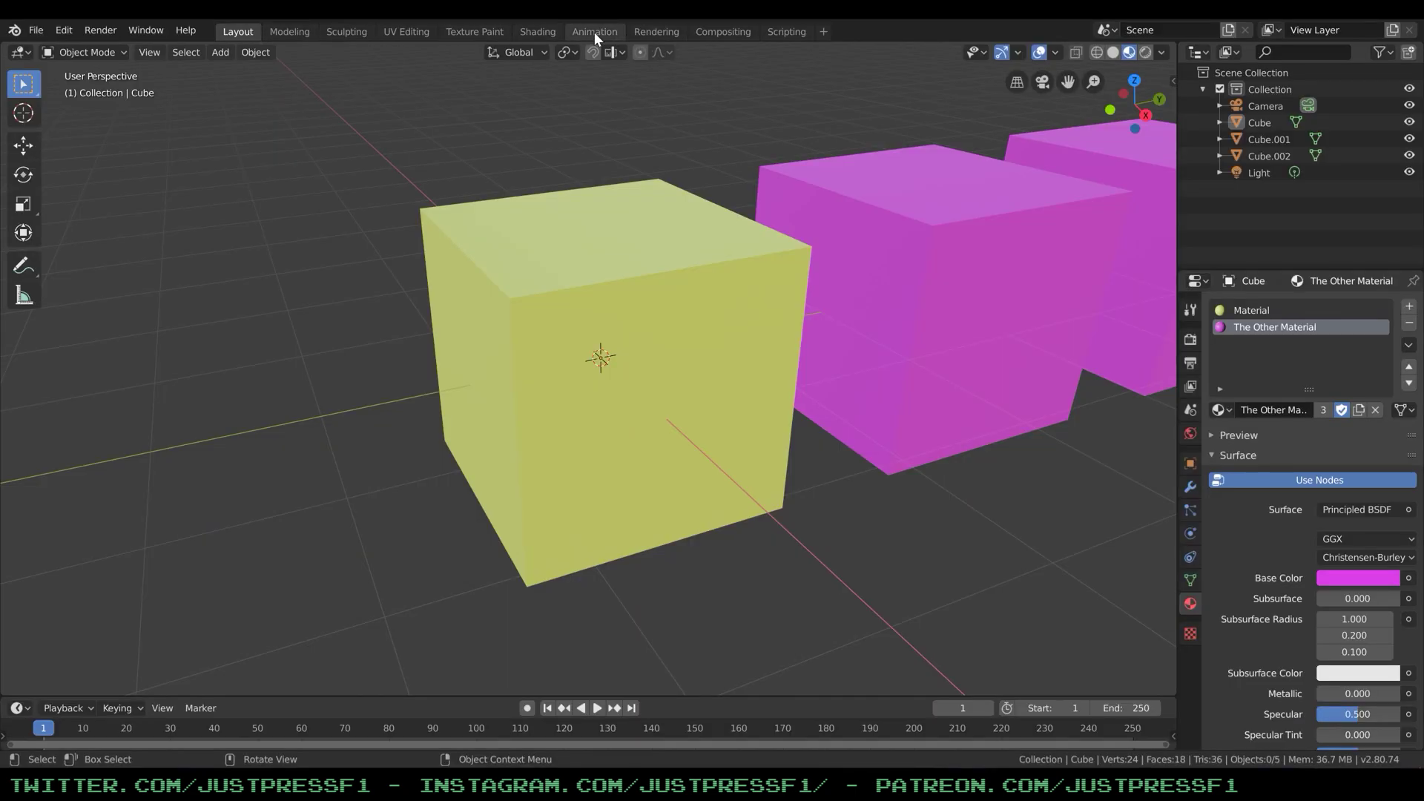
Switch to the Animation workspace and set the Dope Sheet to Action Editor mode
left_click(594, 33)
left_click(85, 558)
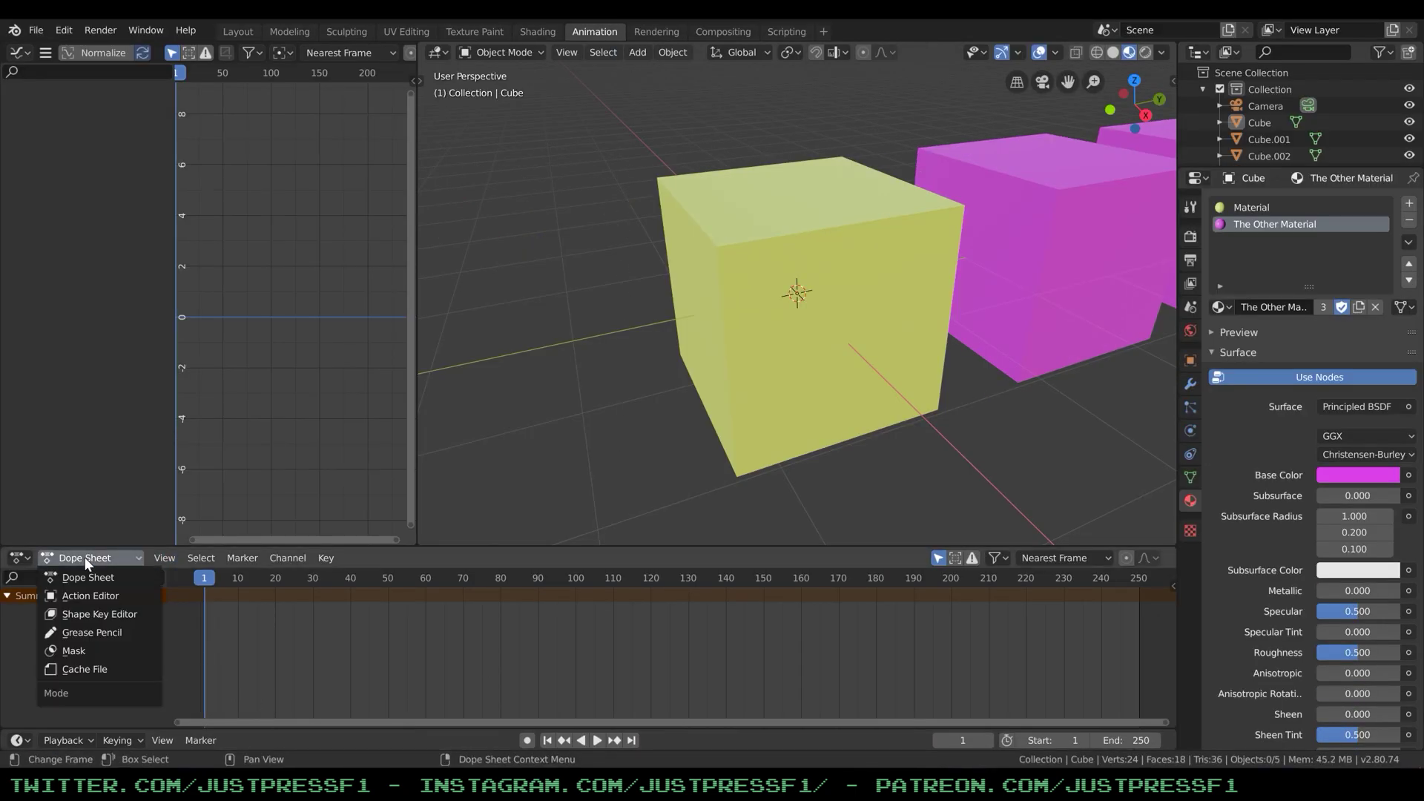
left_click(70, 594)
left_click(20, 559)
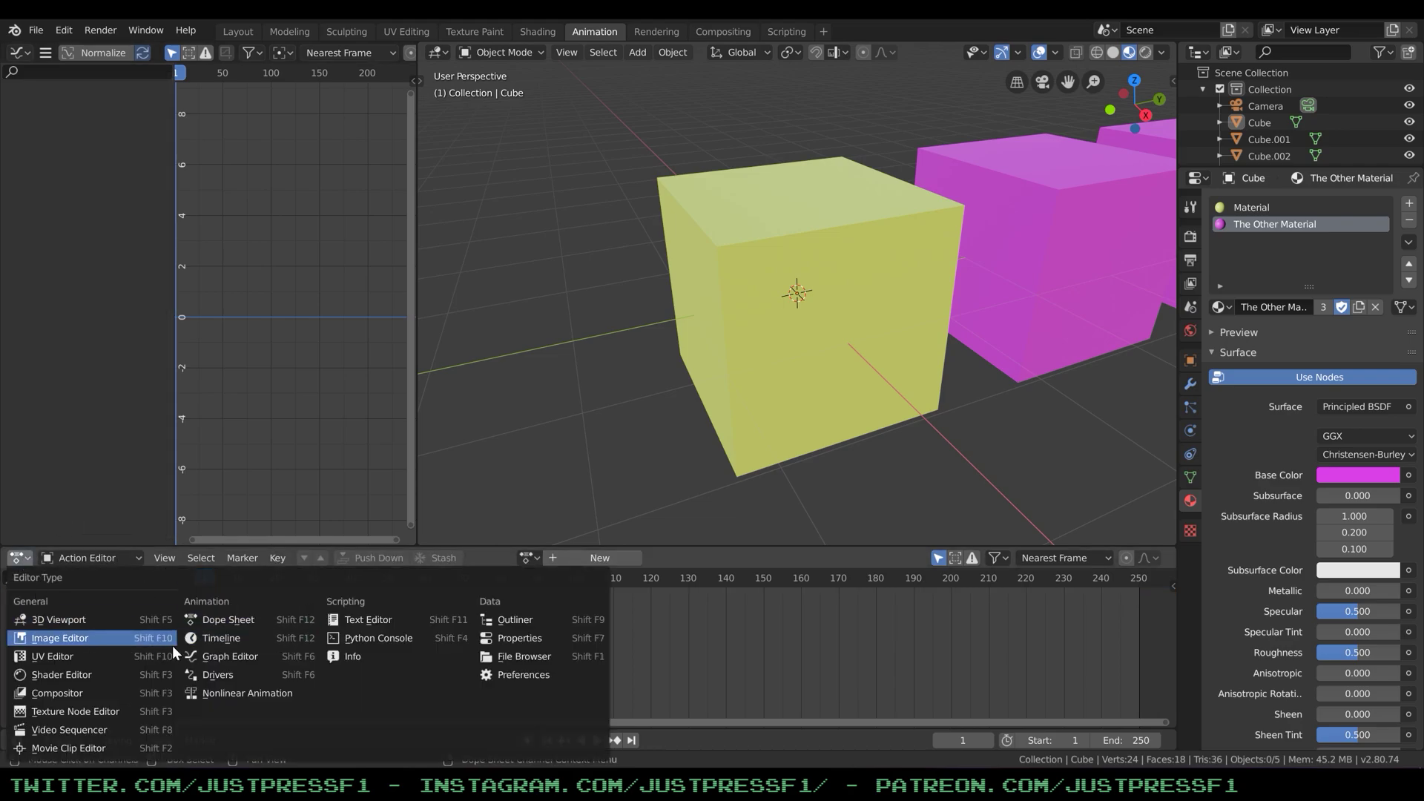
left_click(234, 618)
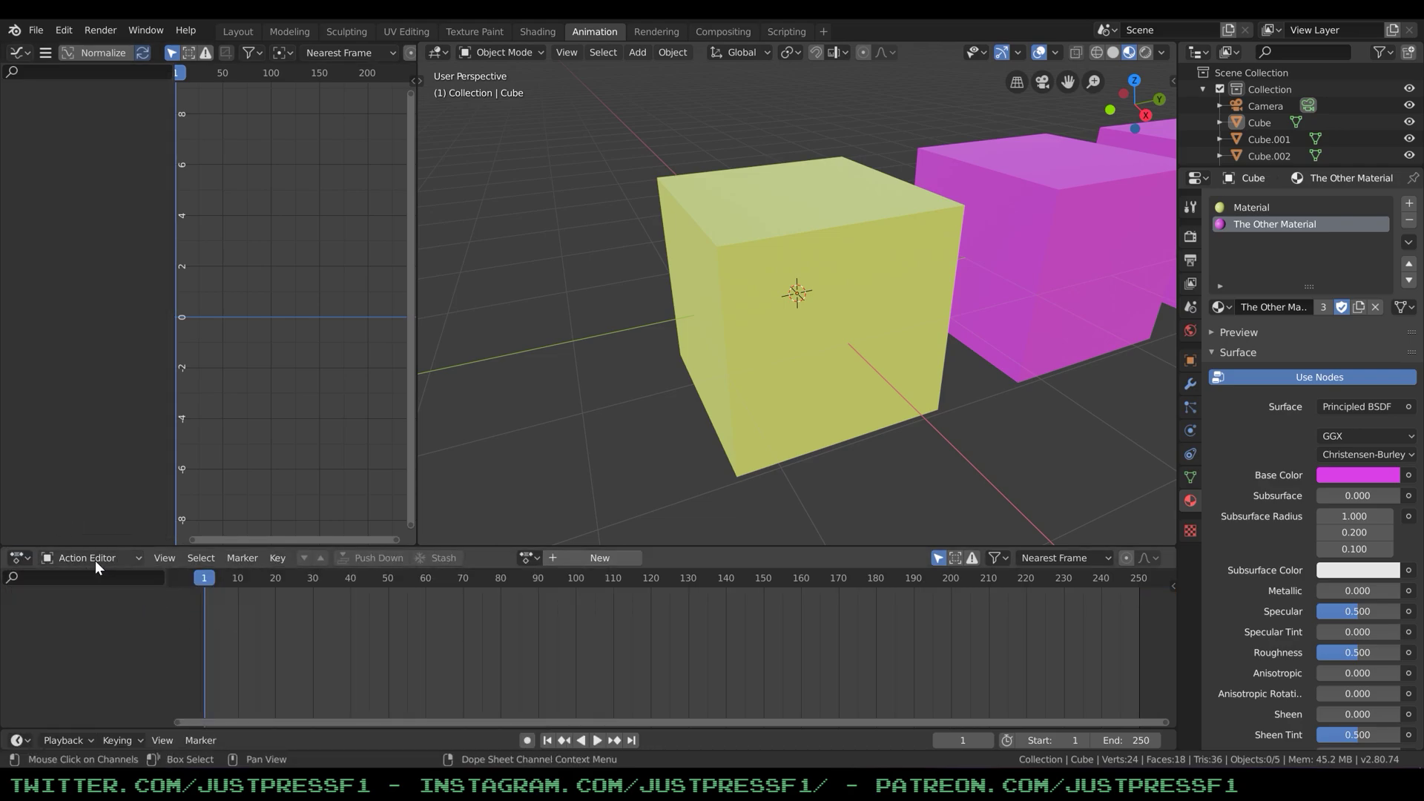
Create a new action named Idle and unlink it from the cube
left_click(598, 558)
double_click(598, 558)
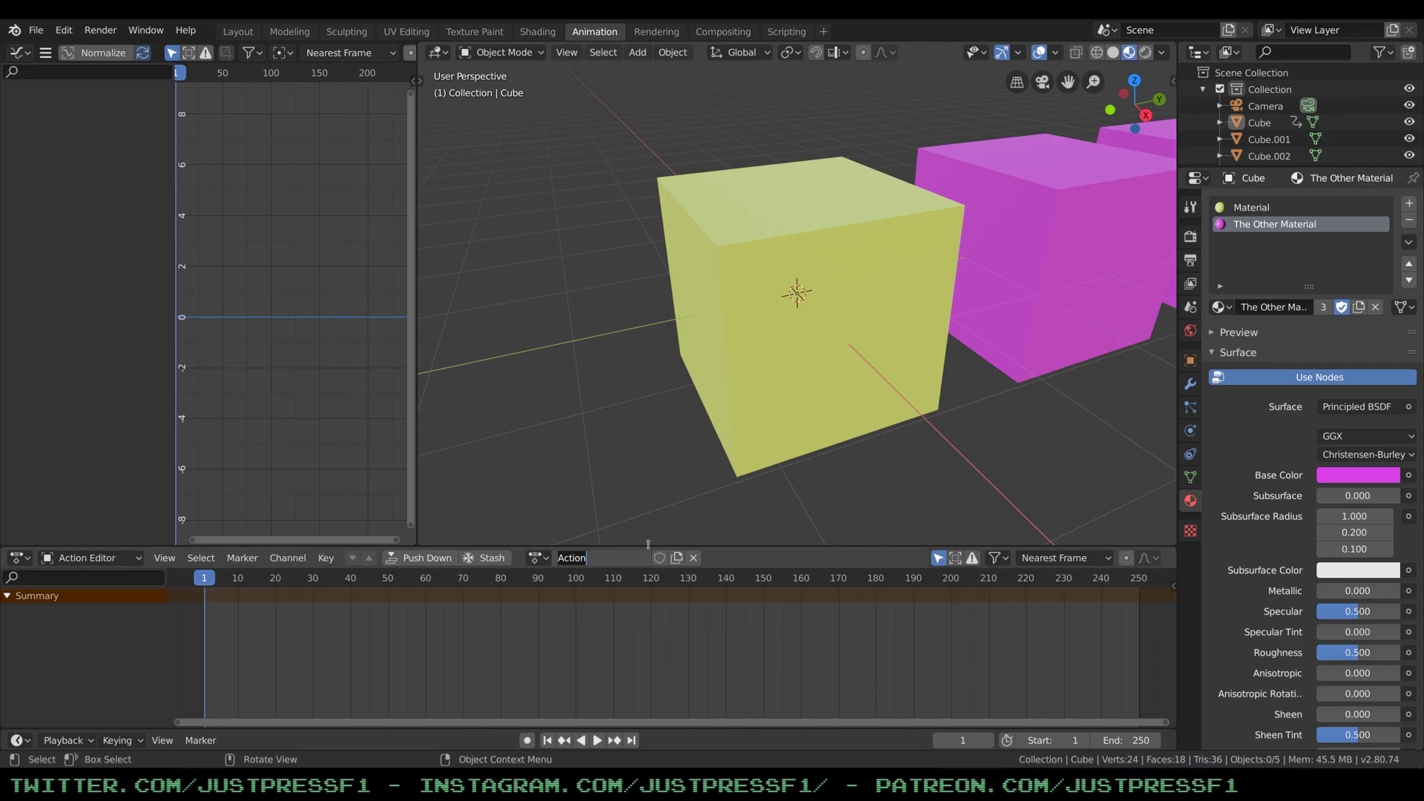
key("BackSpace")
key("Return")
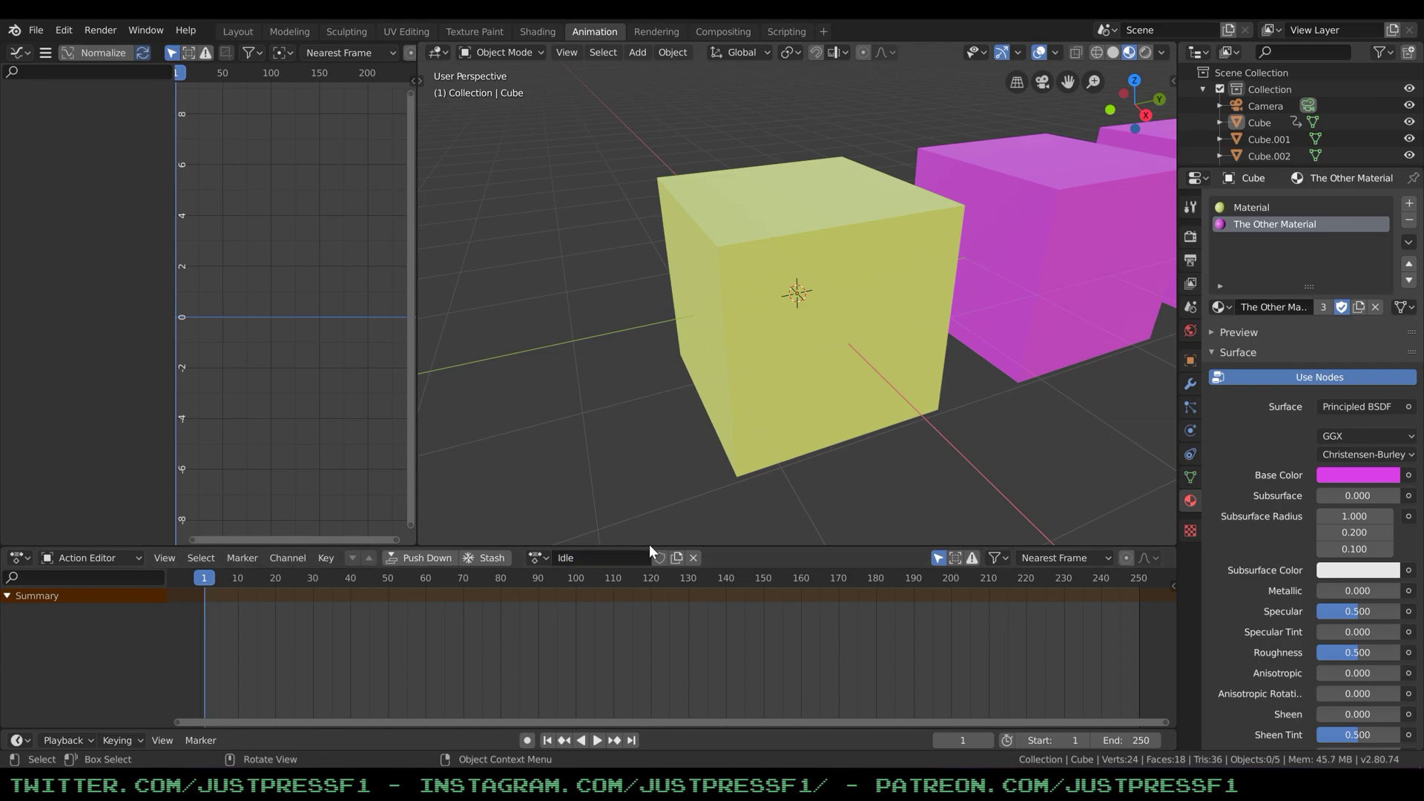
left_click(694, 558)
Create actions named Attack and Attack2, unlinking each from the cube
left_click(583, 555)
double_click(595, 556)
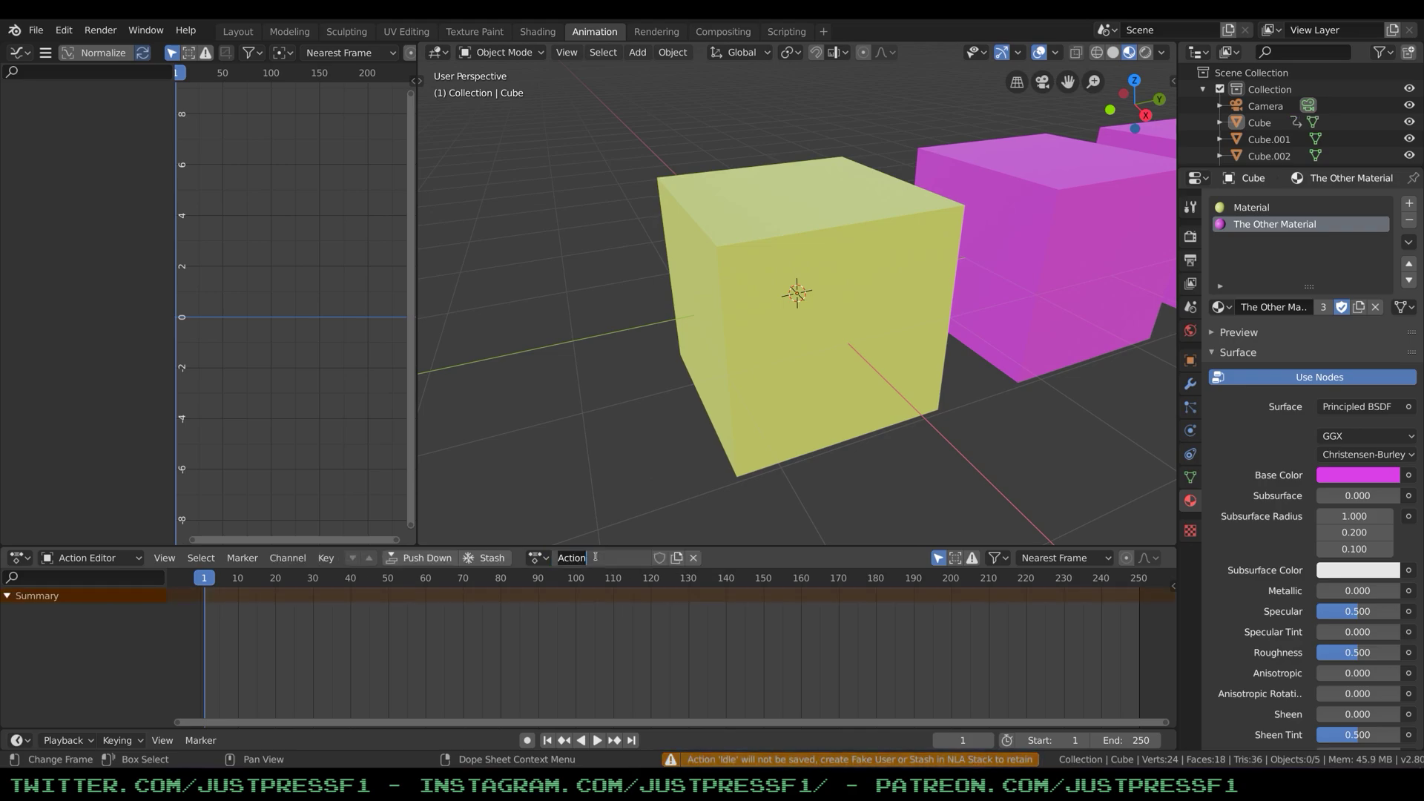
type("Attack")
key("Return")
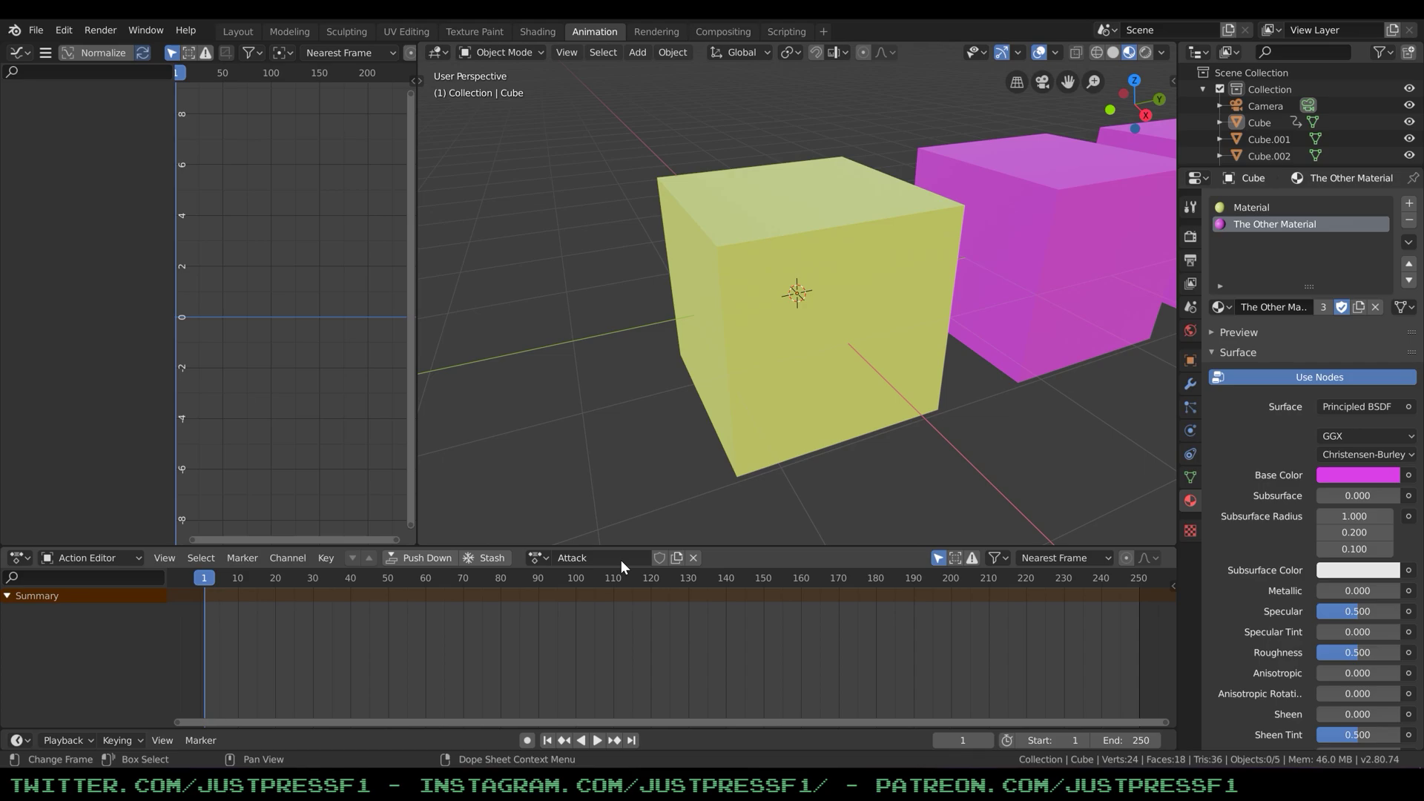
left_click(694, 558)
left_click(590, 558)
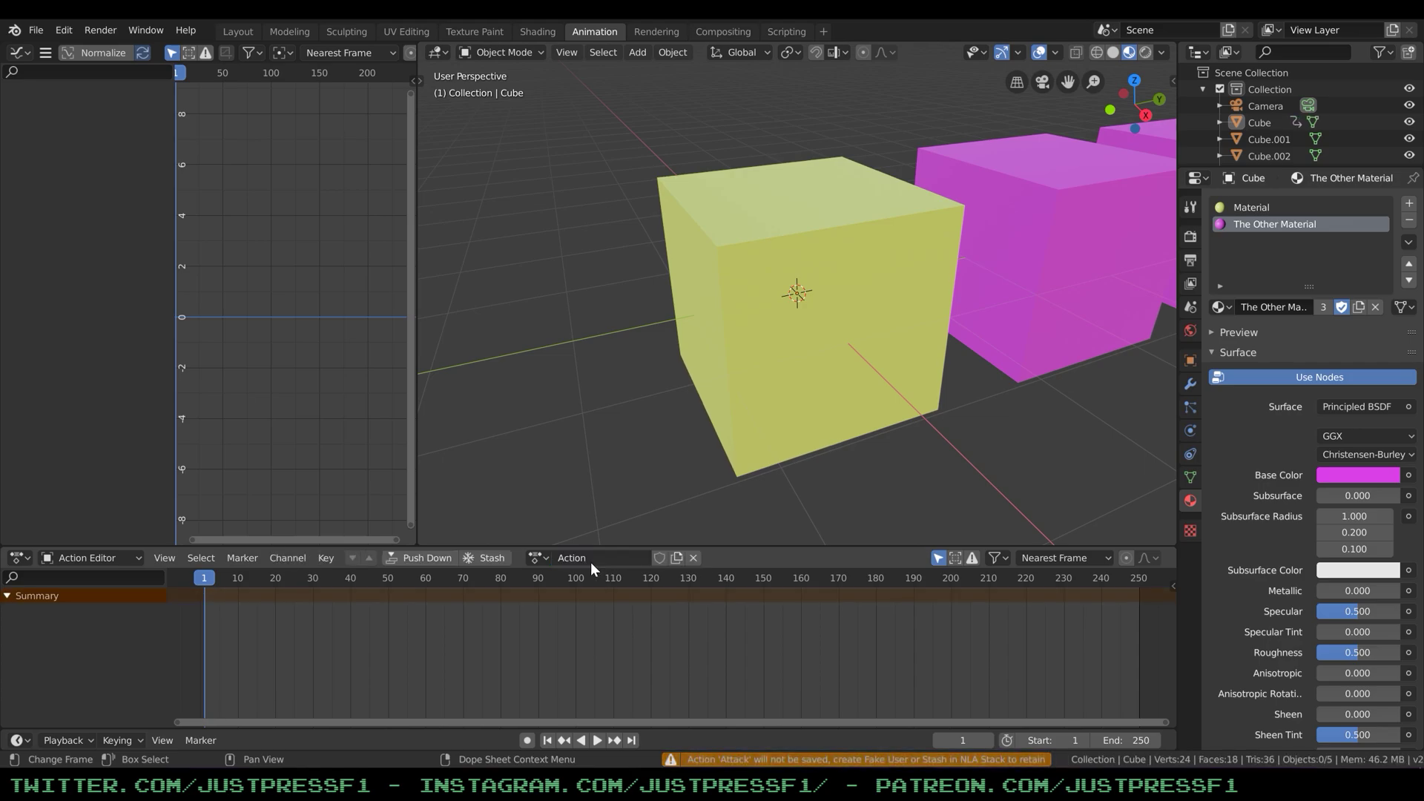
double_click(599, 557)
type("Atta")
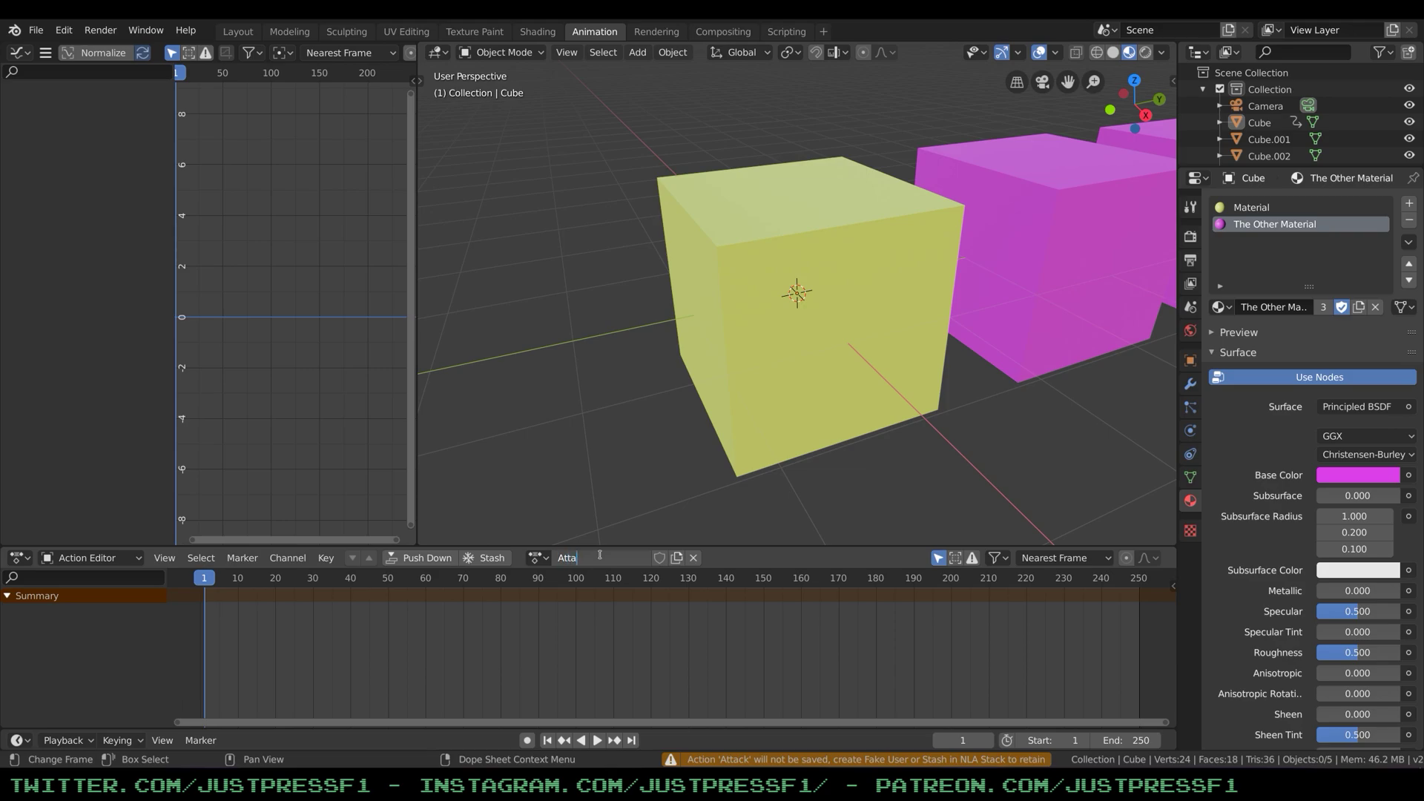
type("ck2")
key("Return")
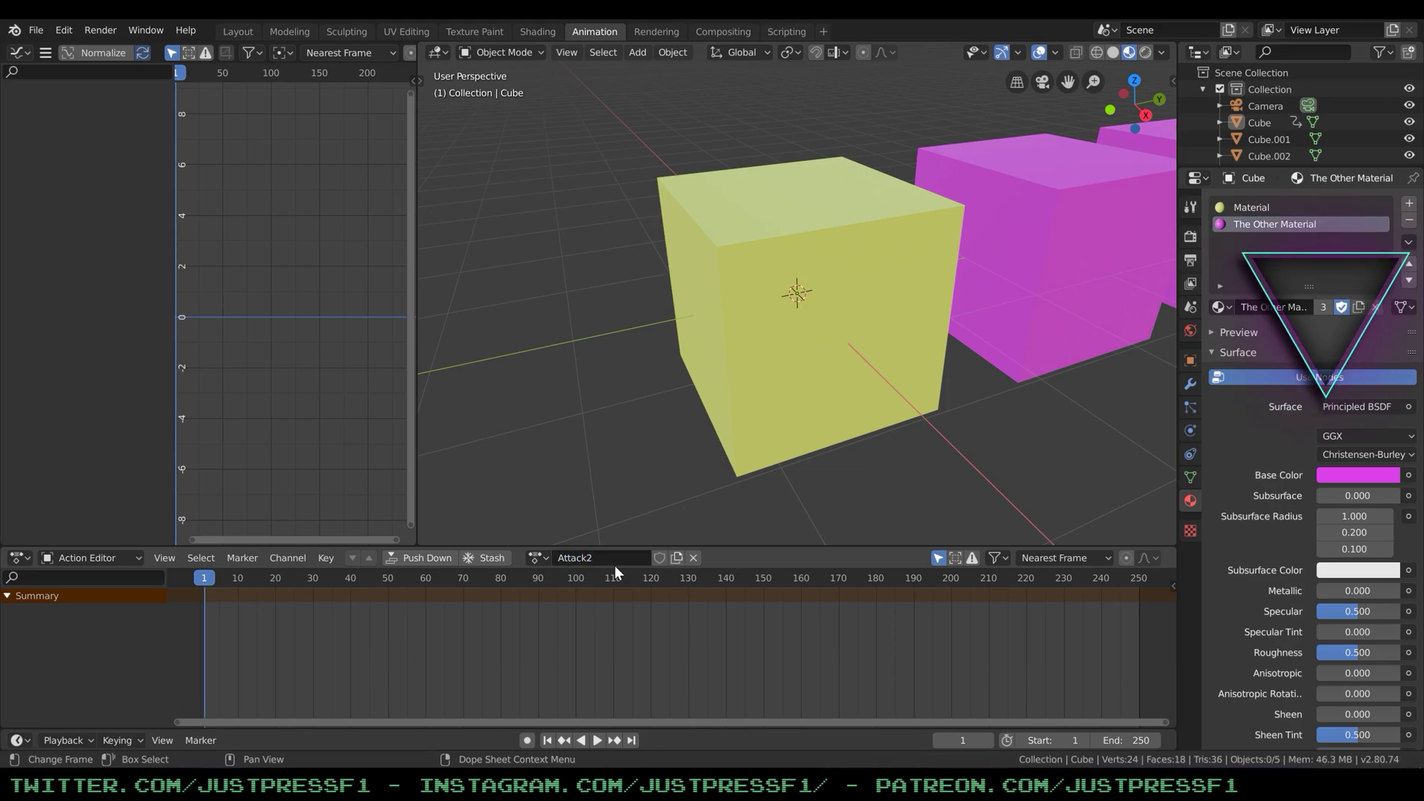
left_click(695, 558)
Create actions named Idle2 and Run, unlink each, and review the action list
left_click(595, 558)
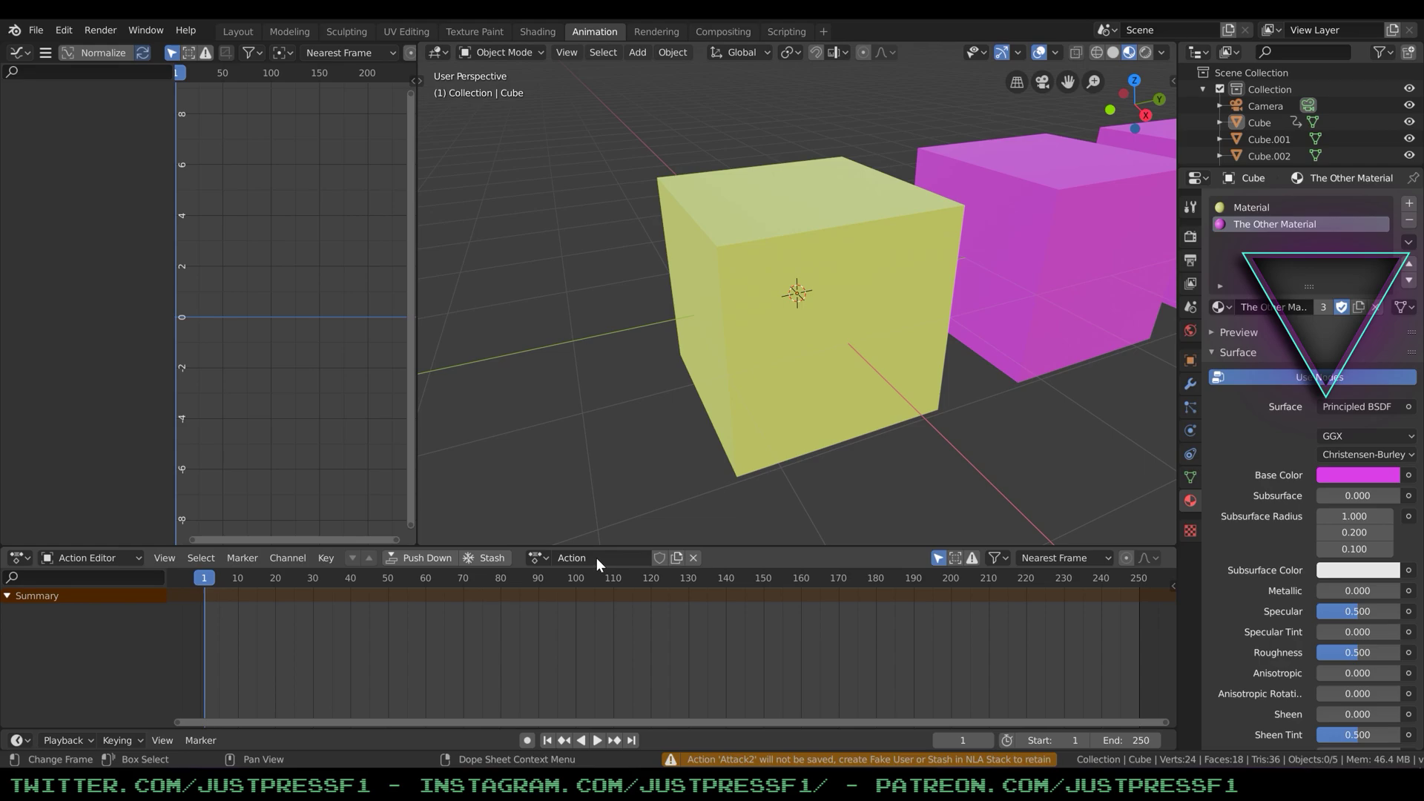
double_click(615, 557)
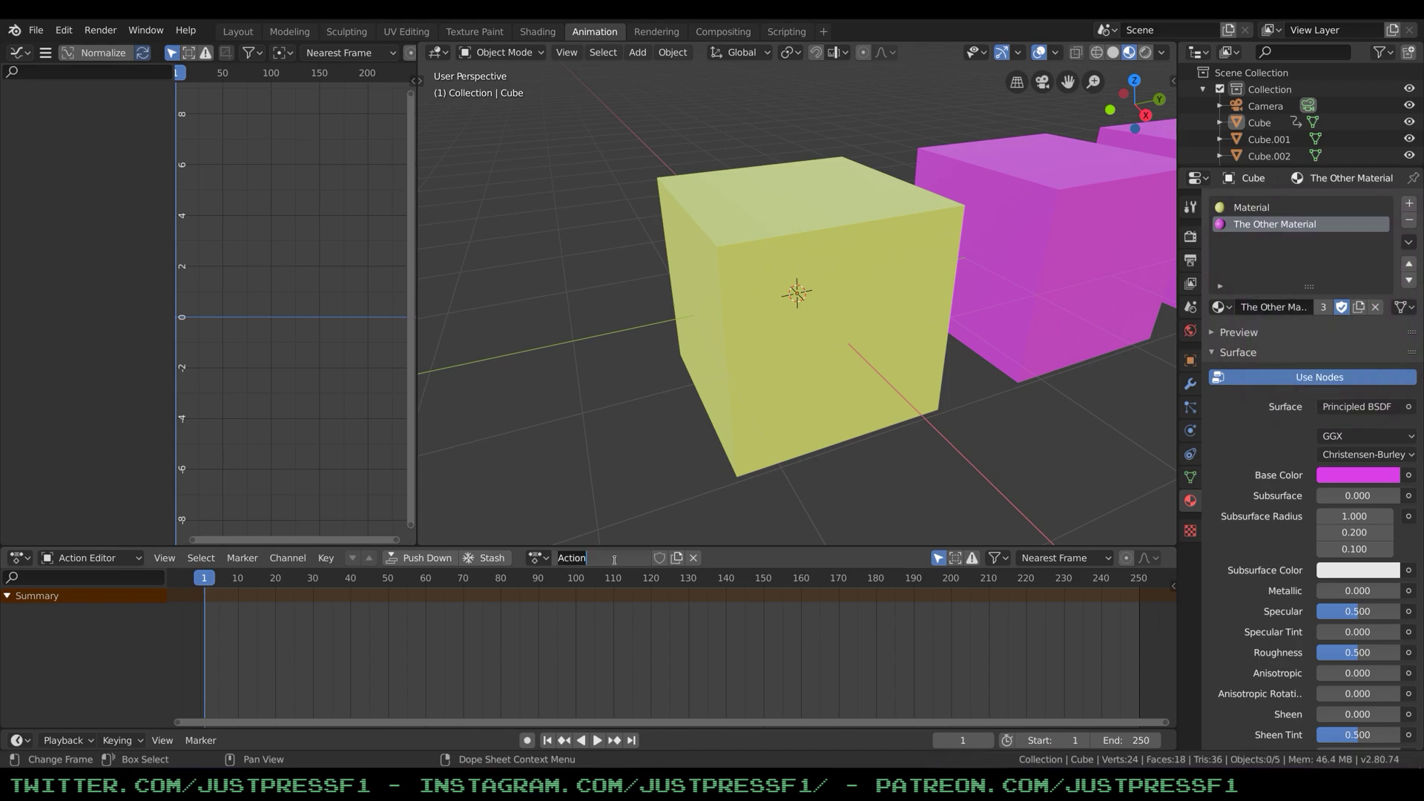
type("Idle2")
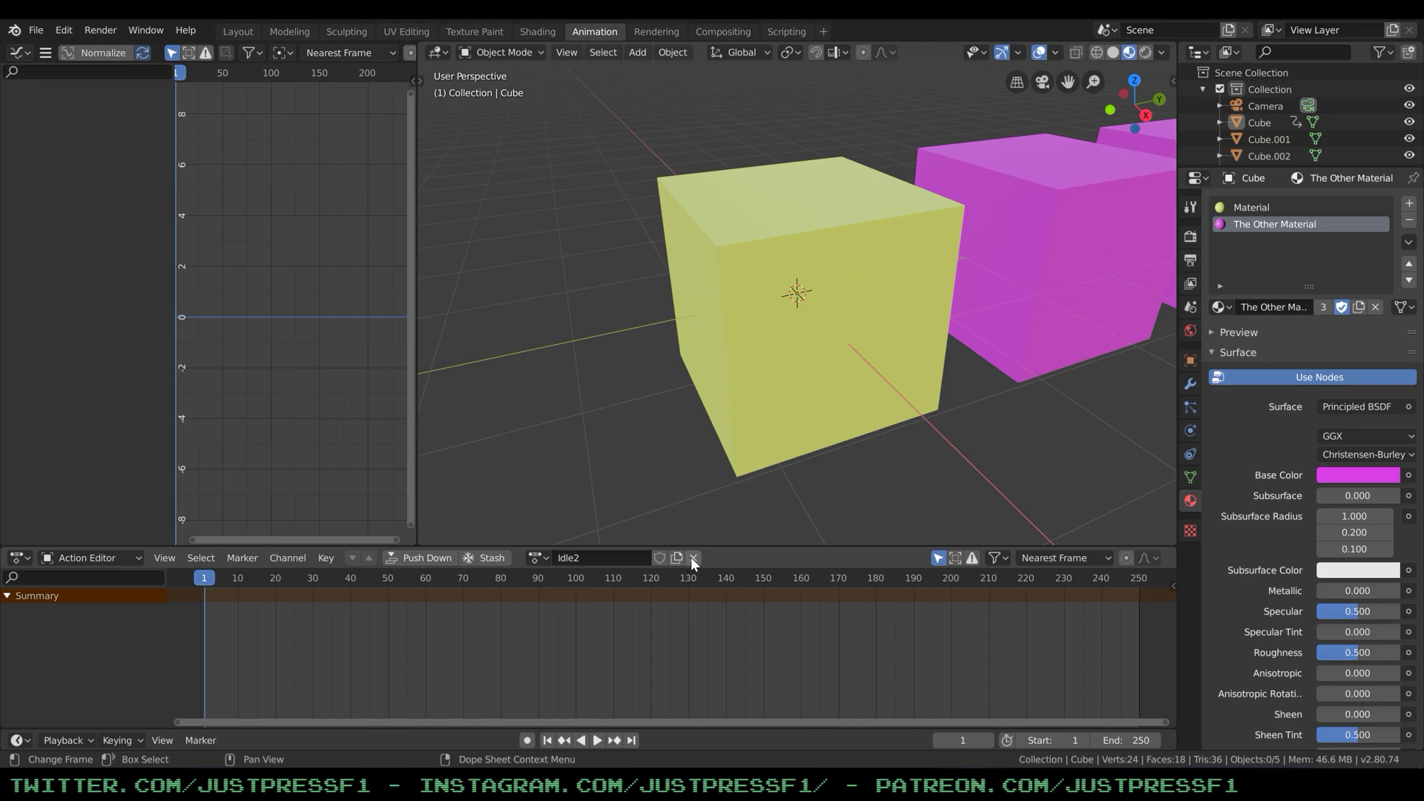
left_click(691, 558)
left_click(558, 559)
double_click(587, 558)
type("Ru")
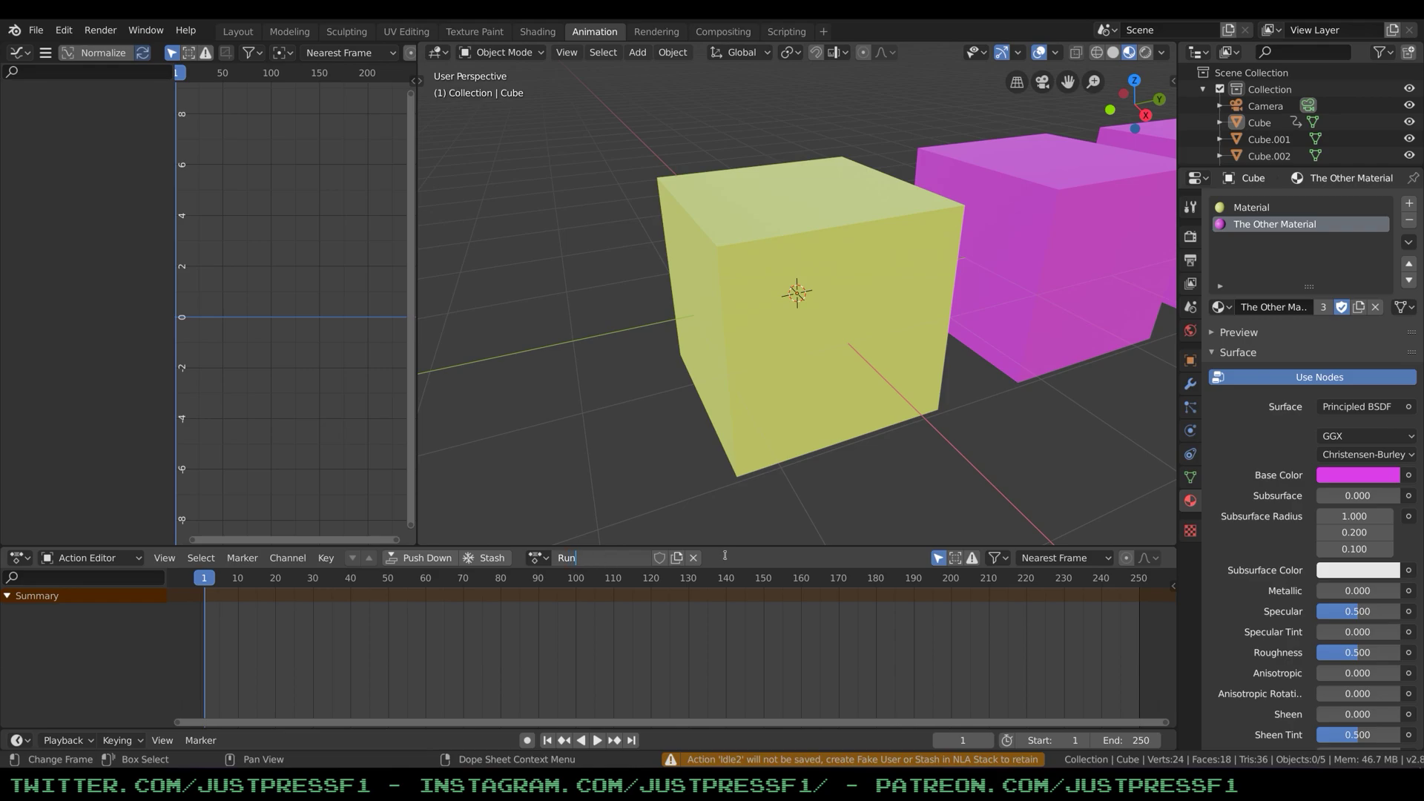
type("n")
key("Return")
left_click(693, 558)
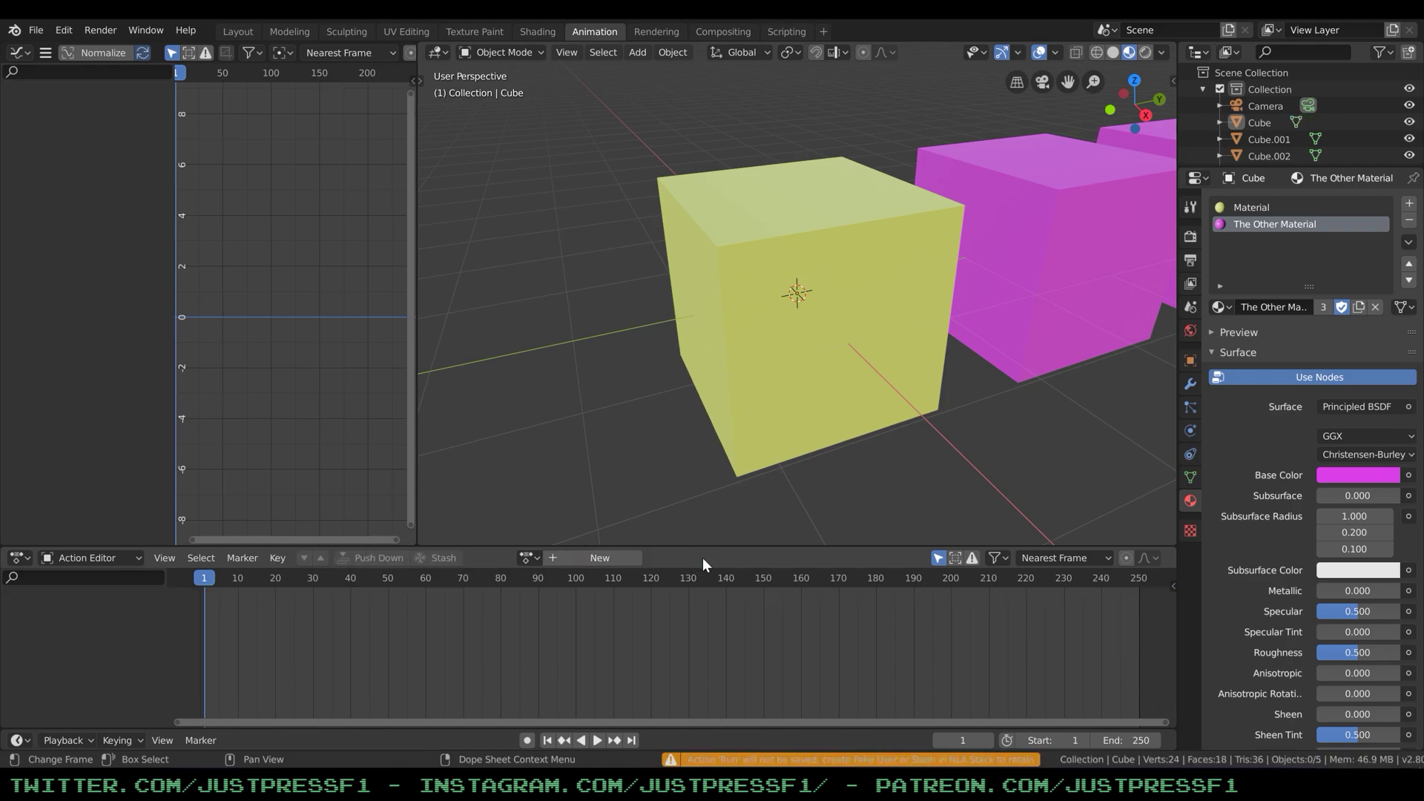
left_click(531, 557)
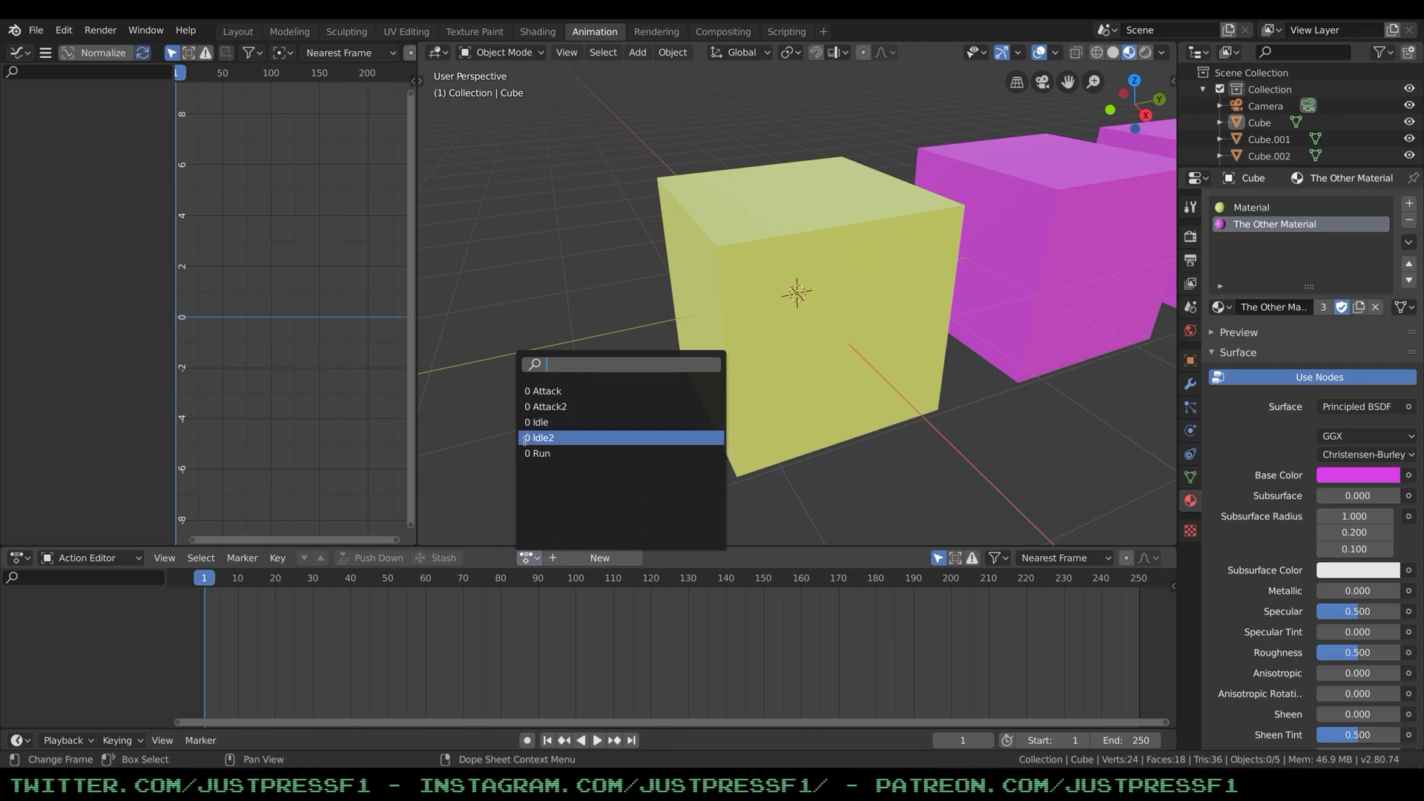
Select the yellow cube and assign it the Idle action
left_click(755, 385)
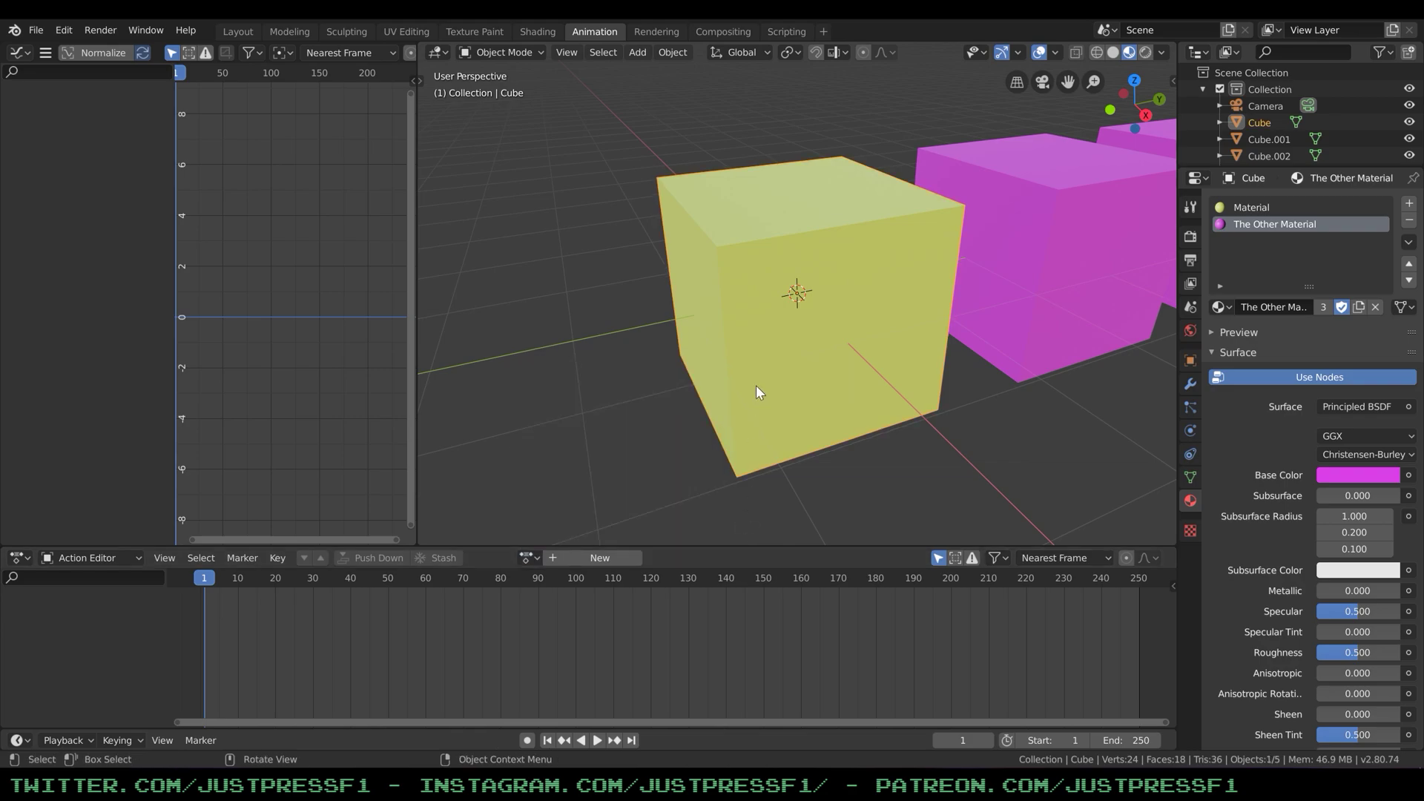
left_click(529, 558)
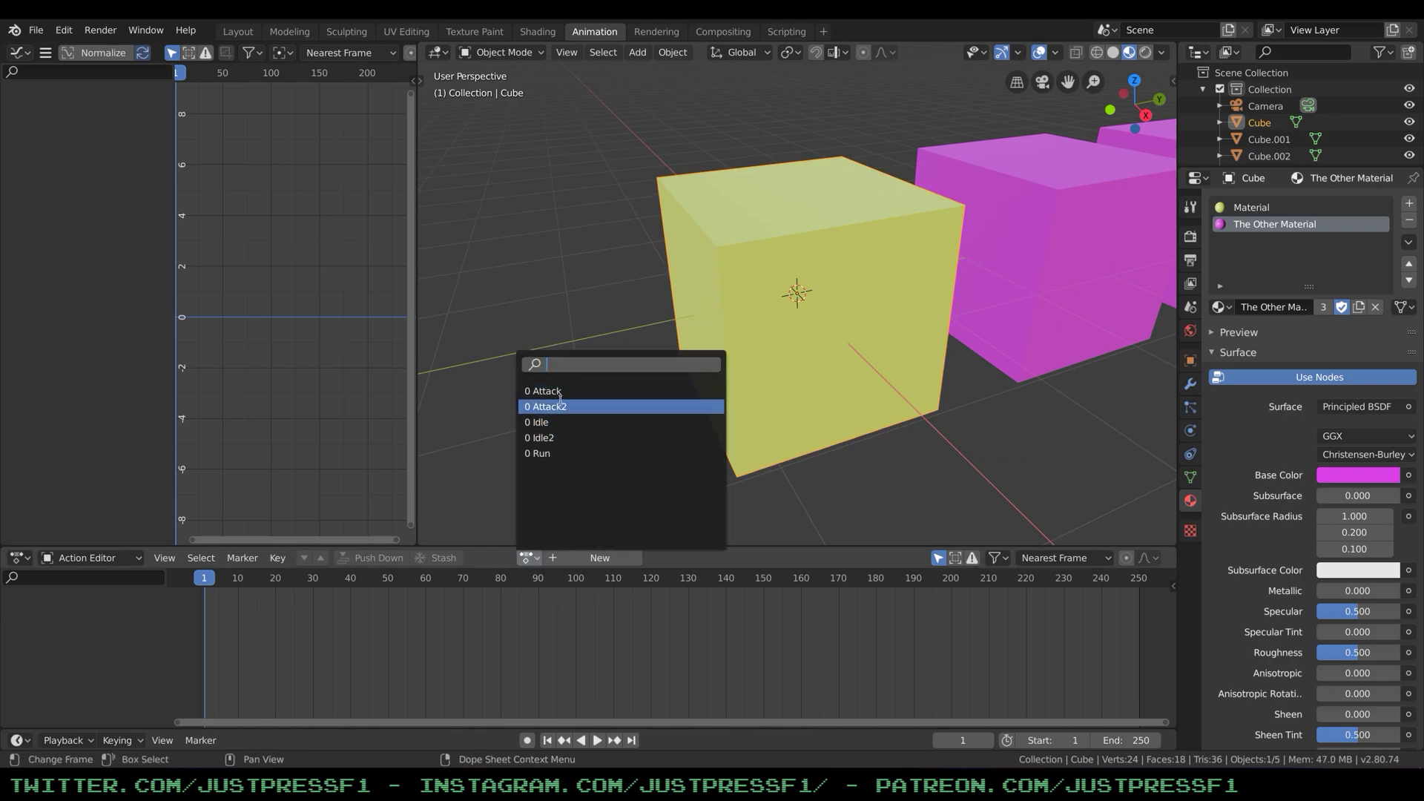
left_click(559, 422)
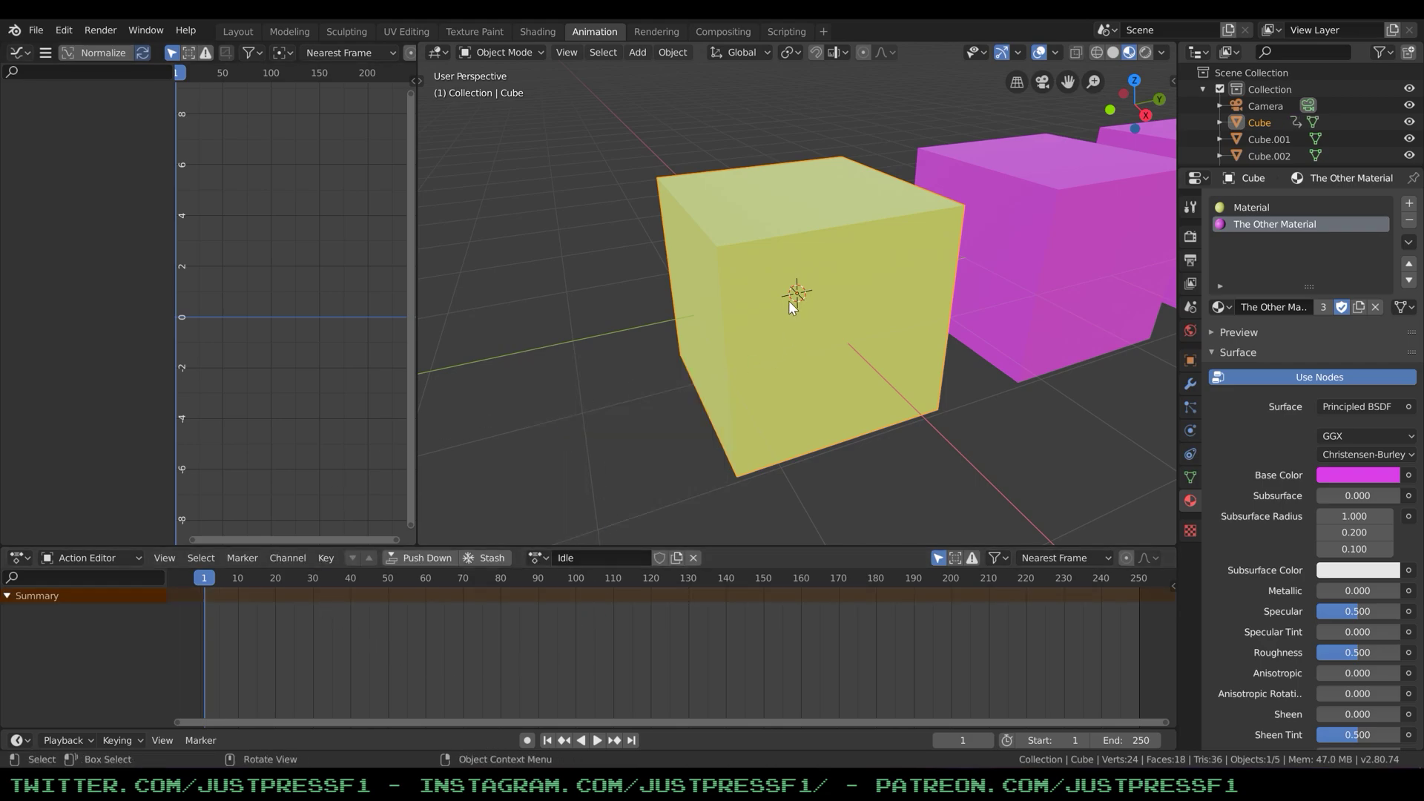
Rotate the cube about the global Z axis and insert a LocRot keyframe at frame 1
key("r")
key("z")
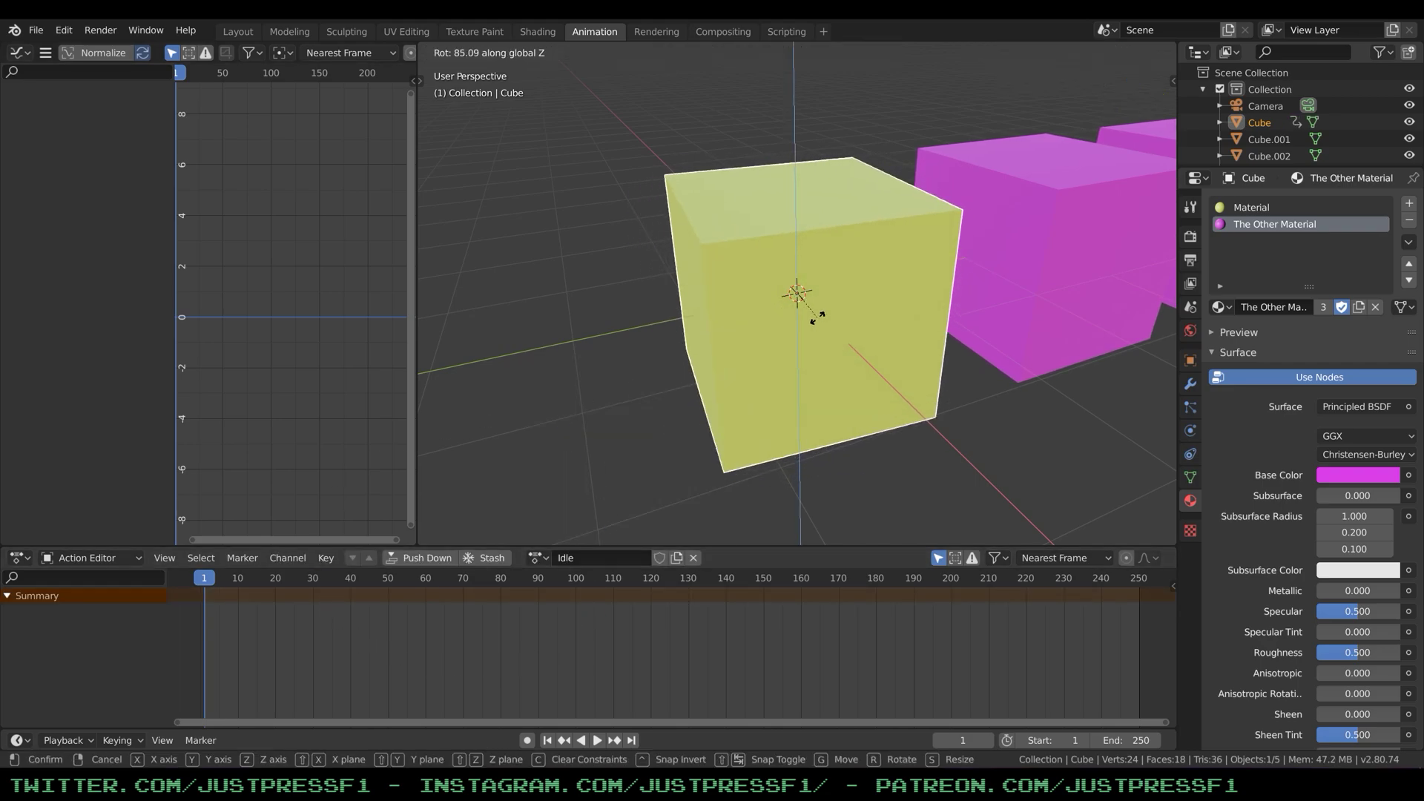
left_click(820, 319)
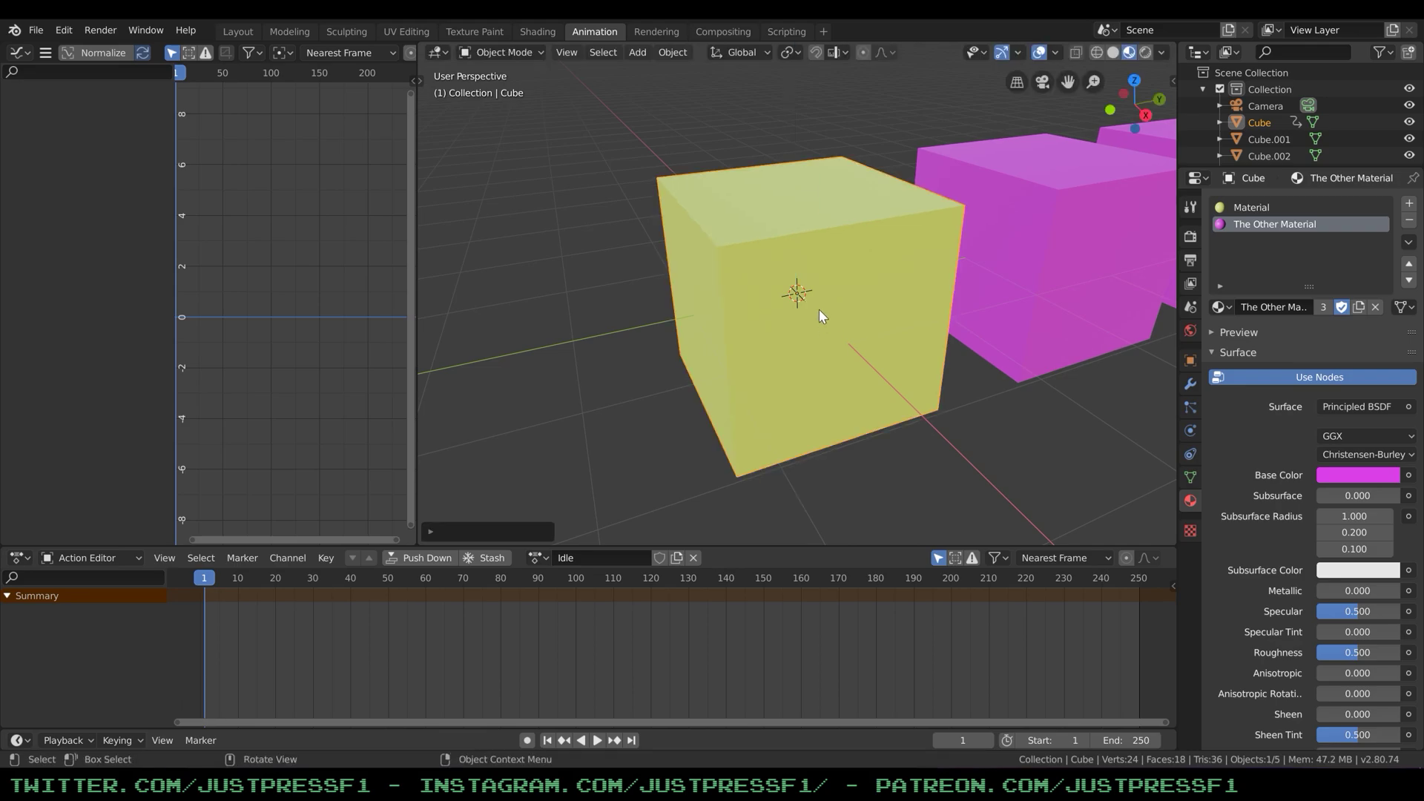
key("i")
left_click(806, 367)
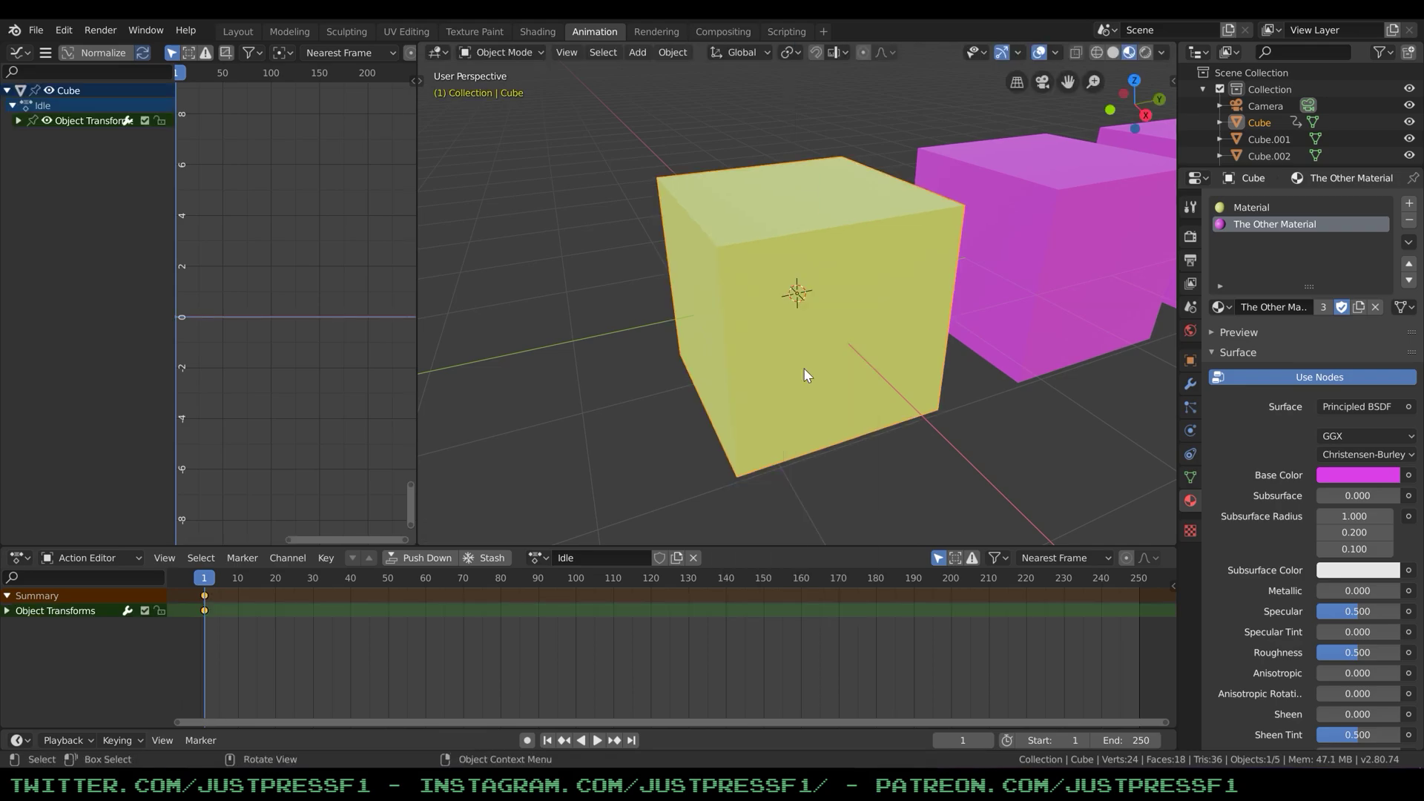
Assign the Run action to the cube, enable its fake user, and confirm it shows F
left_click(536, 558)
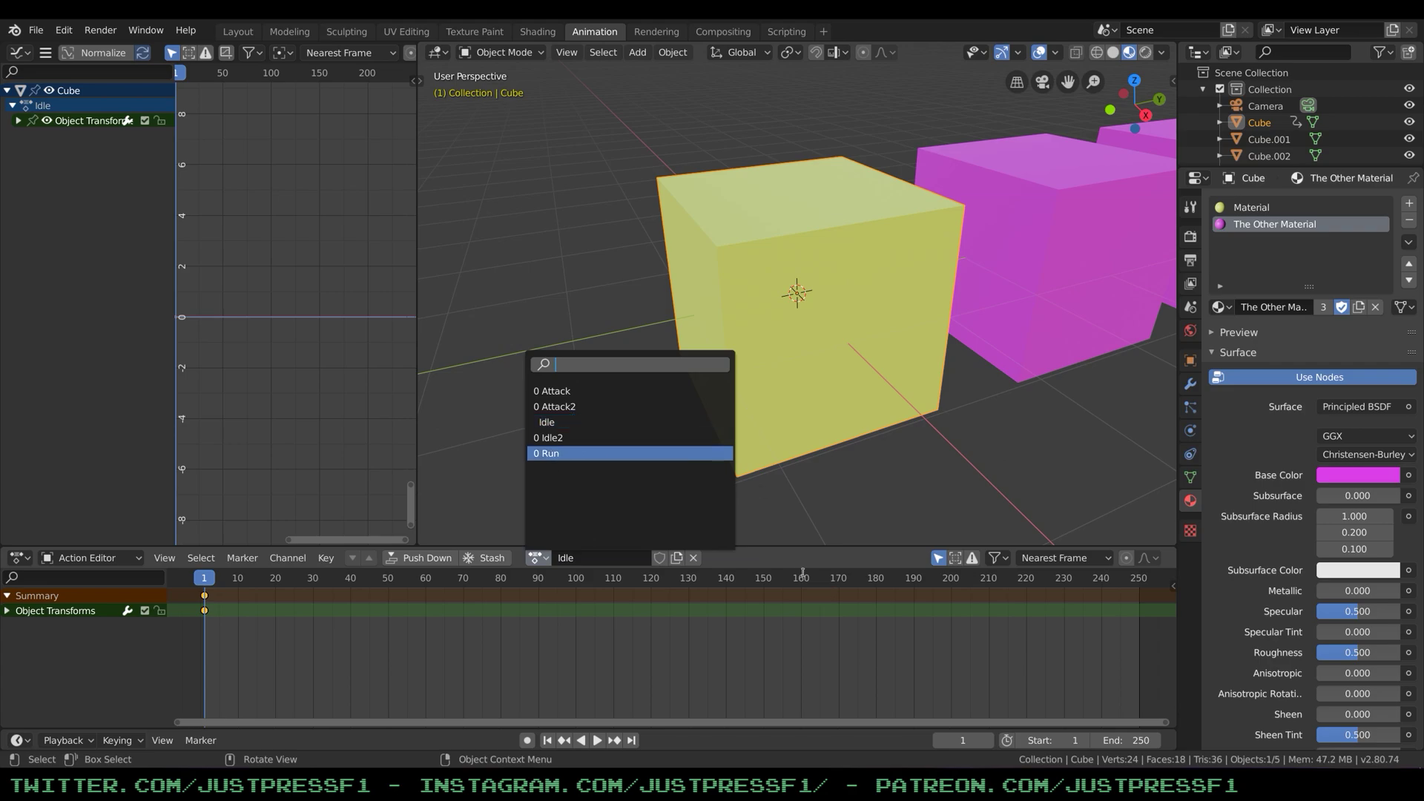
key("Up")
key("Up")
key("Up")
key("Up")
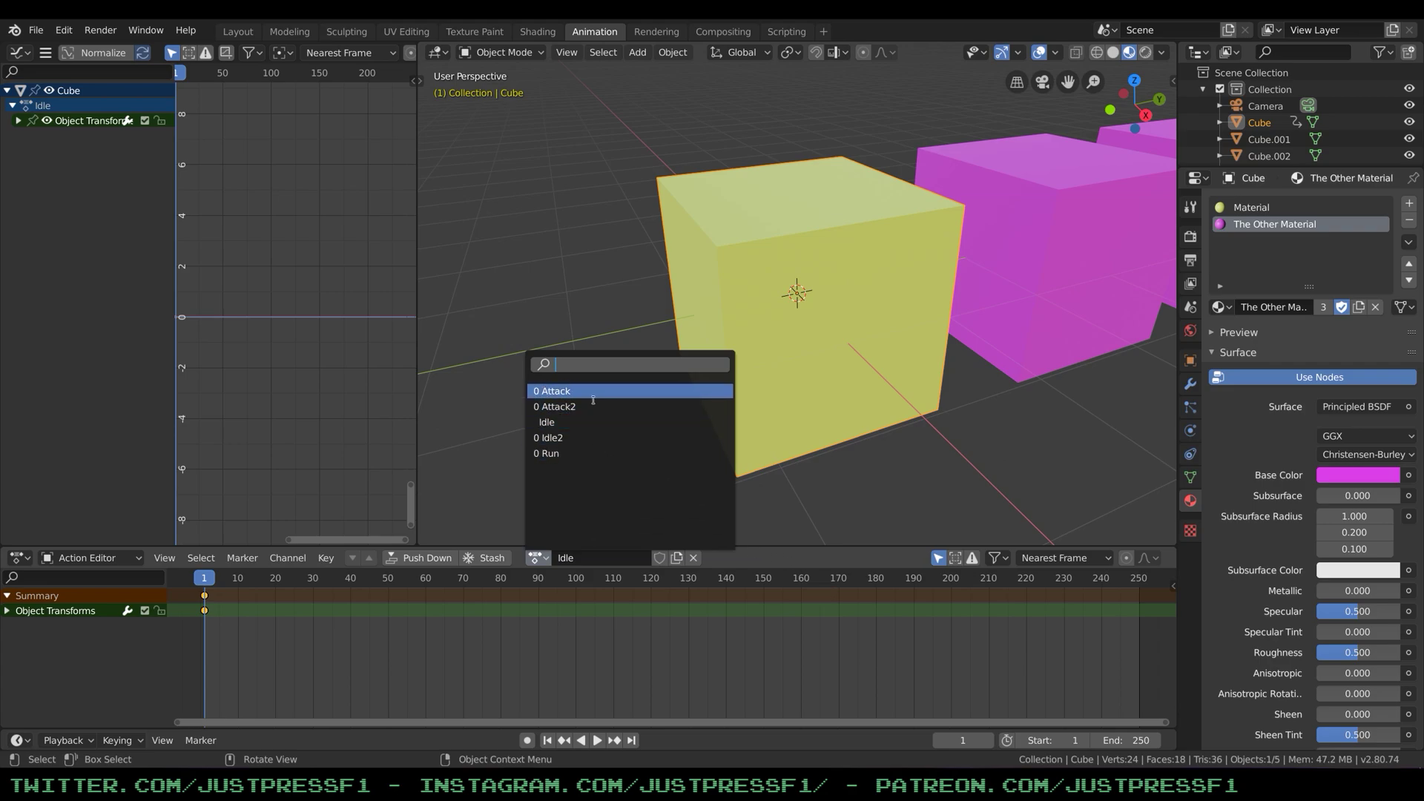
left_click(537, 559)
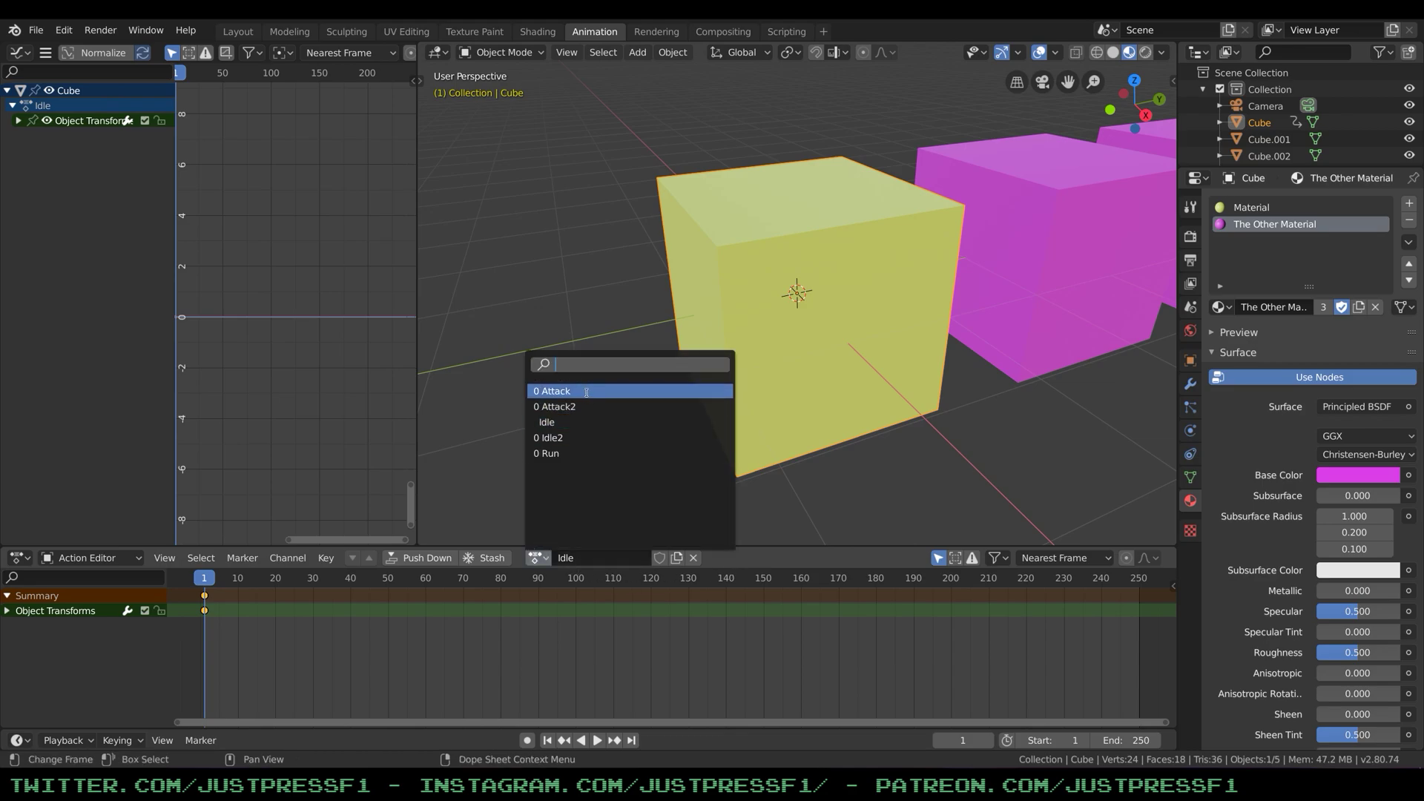
left_click(553, 452)
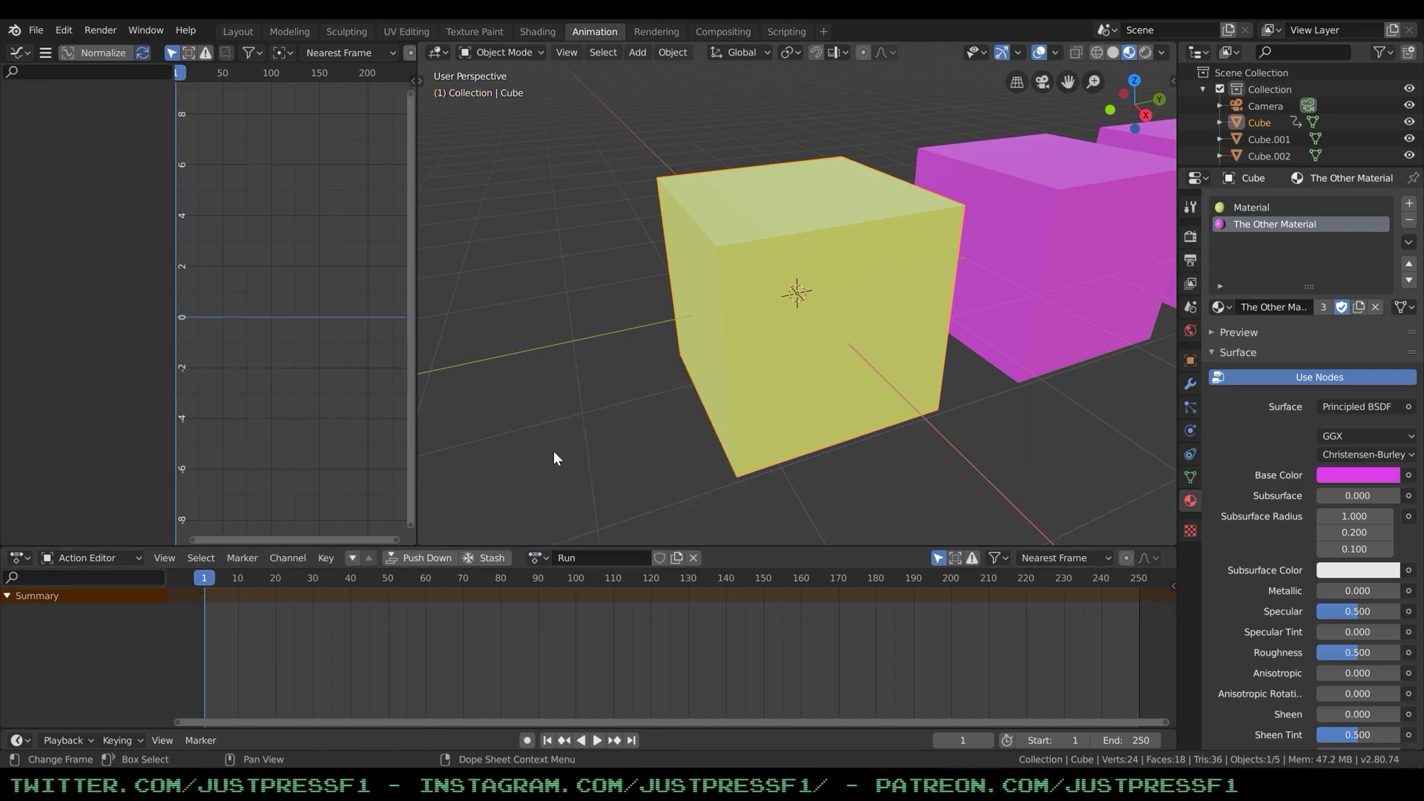
left_click(659, 557)
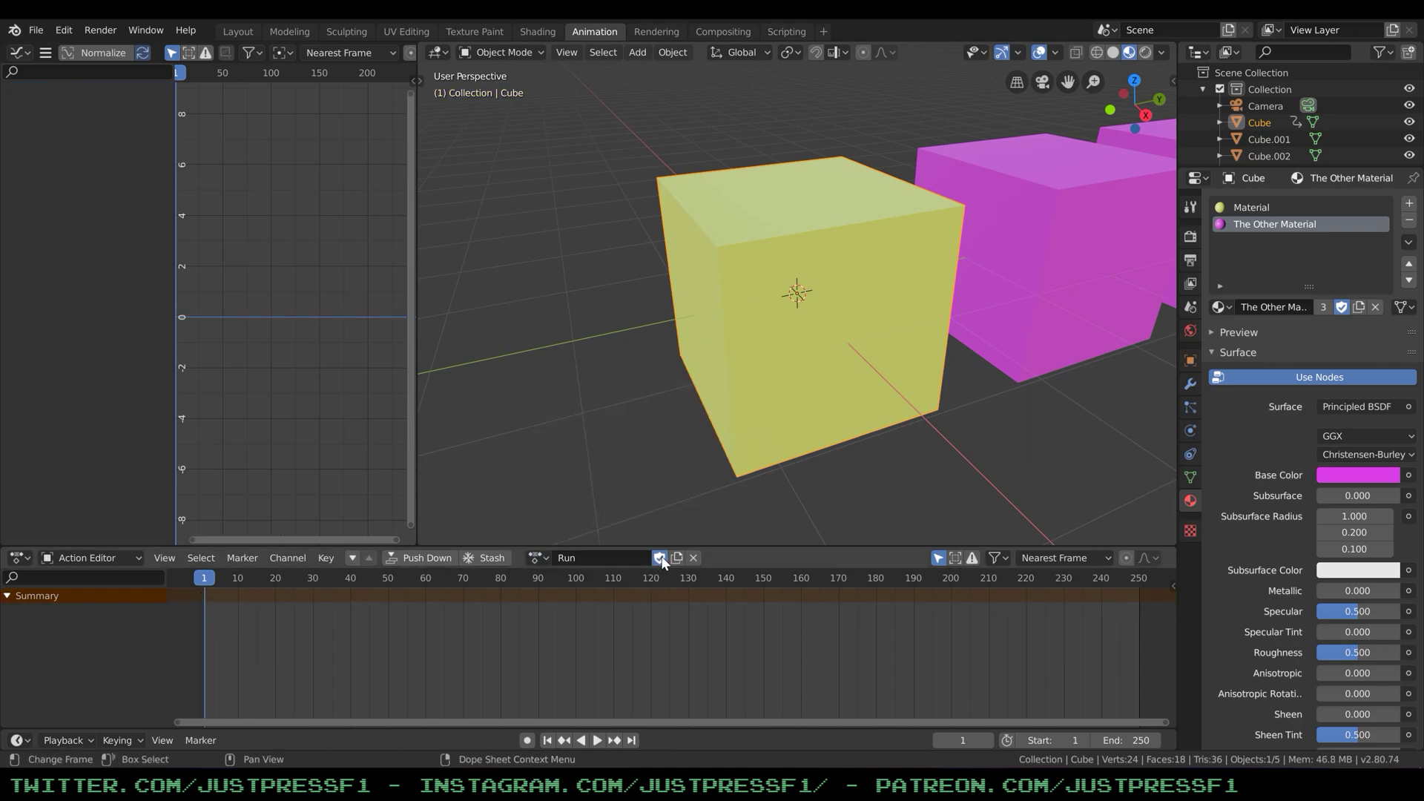
left_click(537, 558)
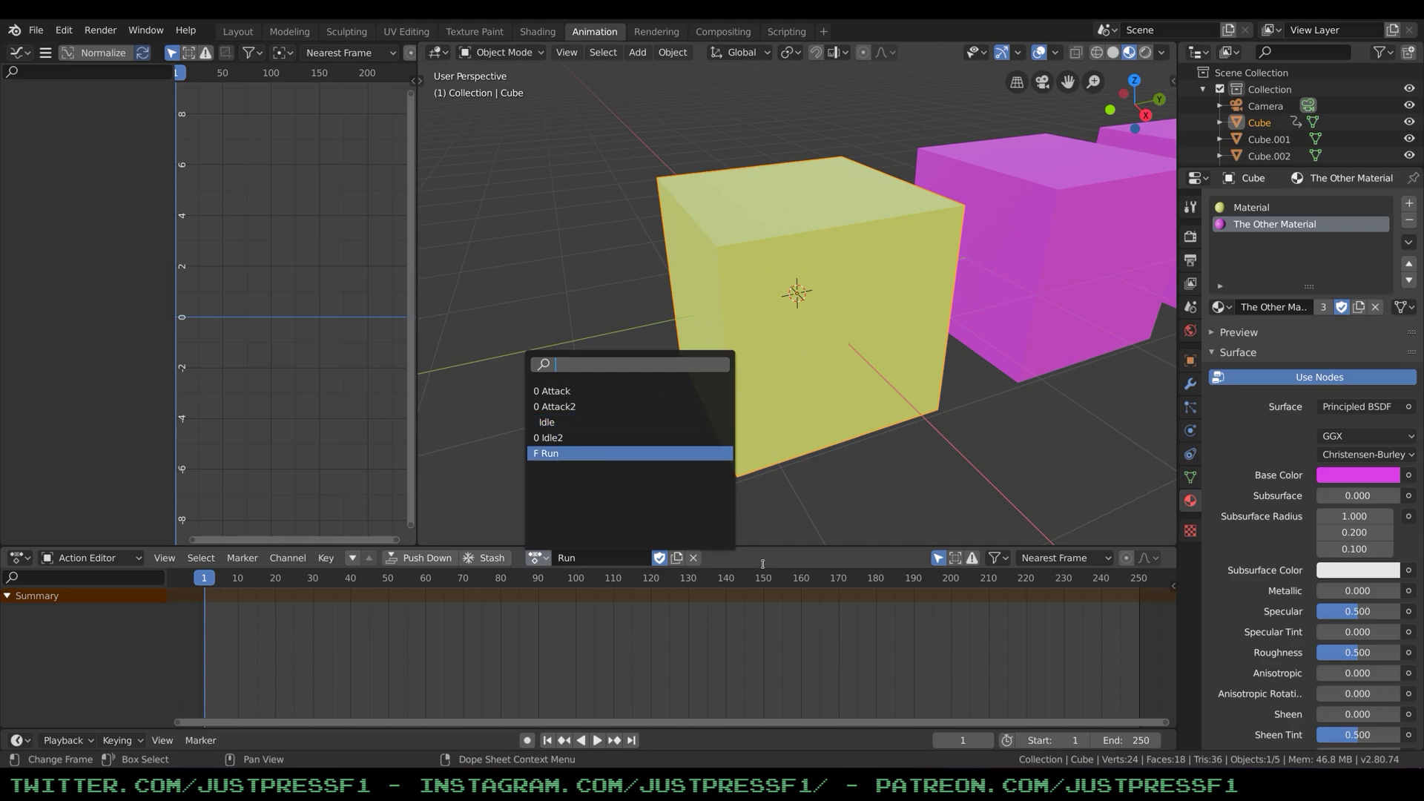
Save, reload DataBlocksCubes.blend from Recent Files, and check Run remains in the action list
left_click(29, 28)
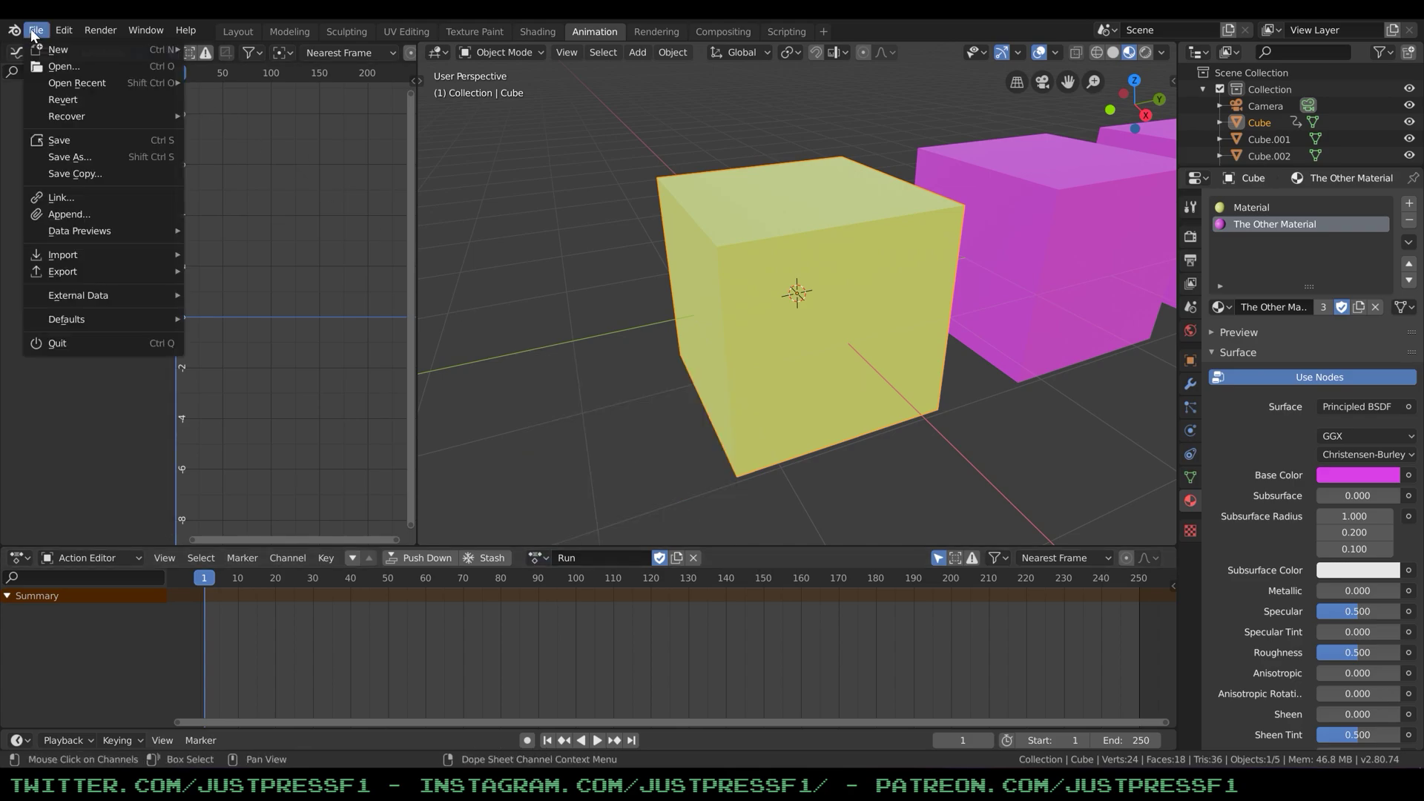
left_click(73, 138)
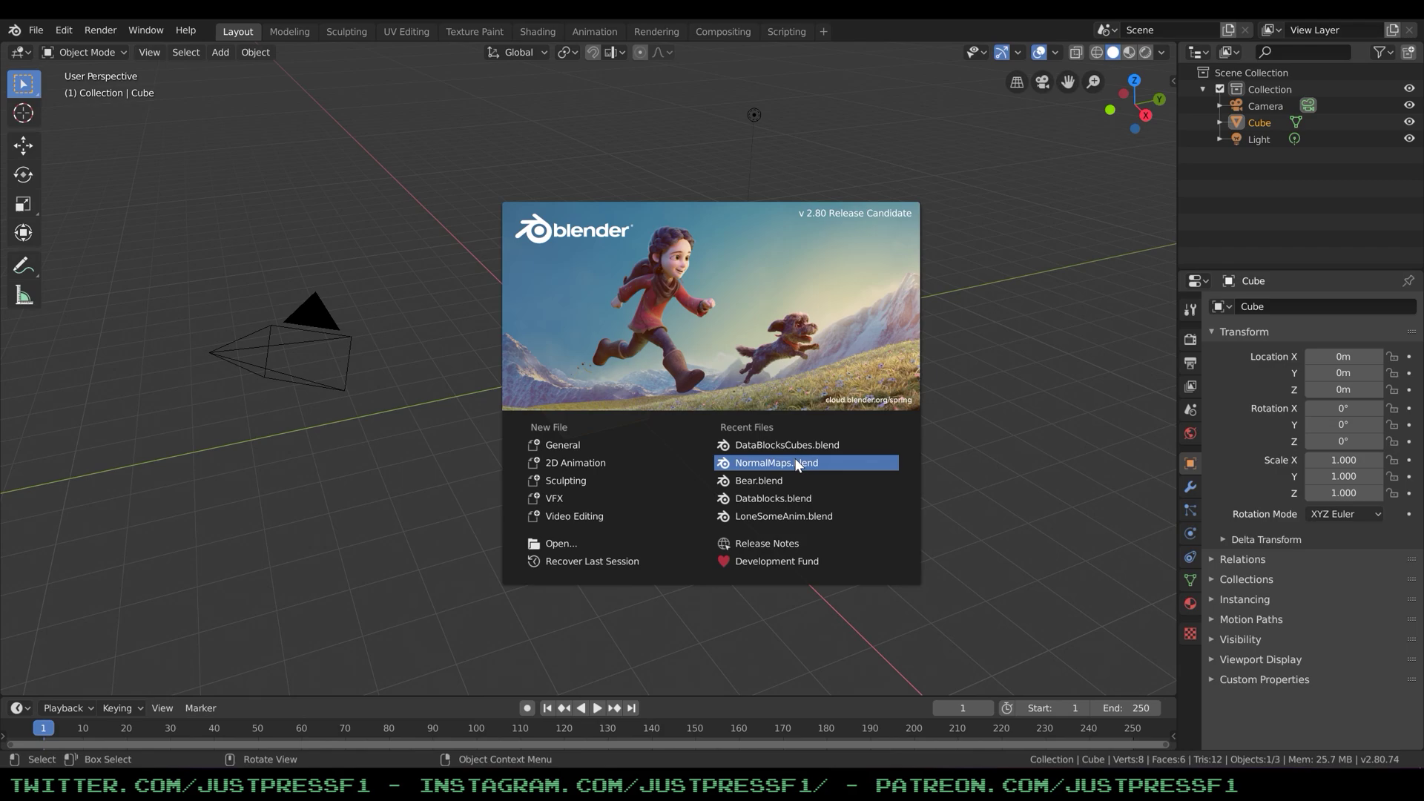
left_click(780, 447)
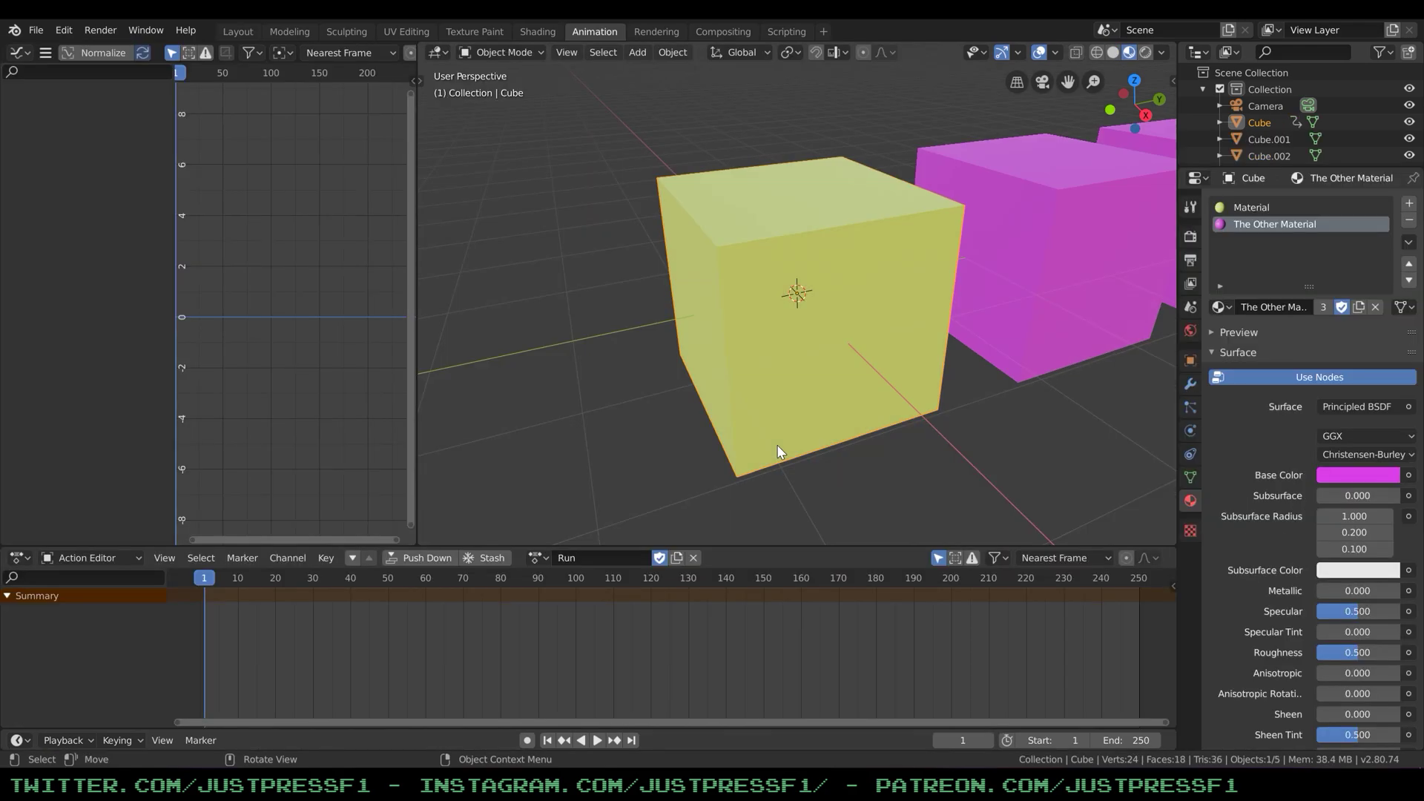
left_click(822, 483)
left_click(542, 555)
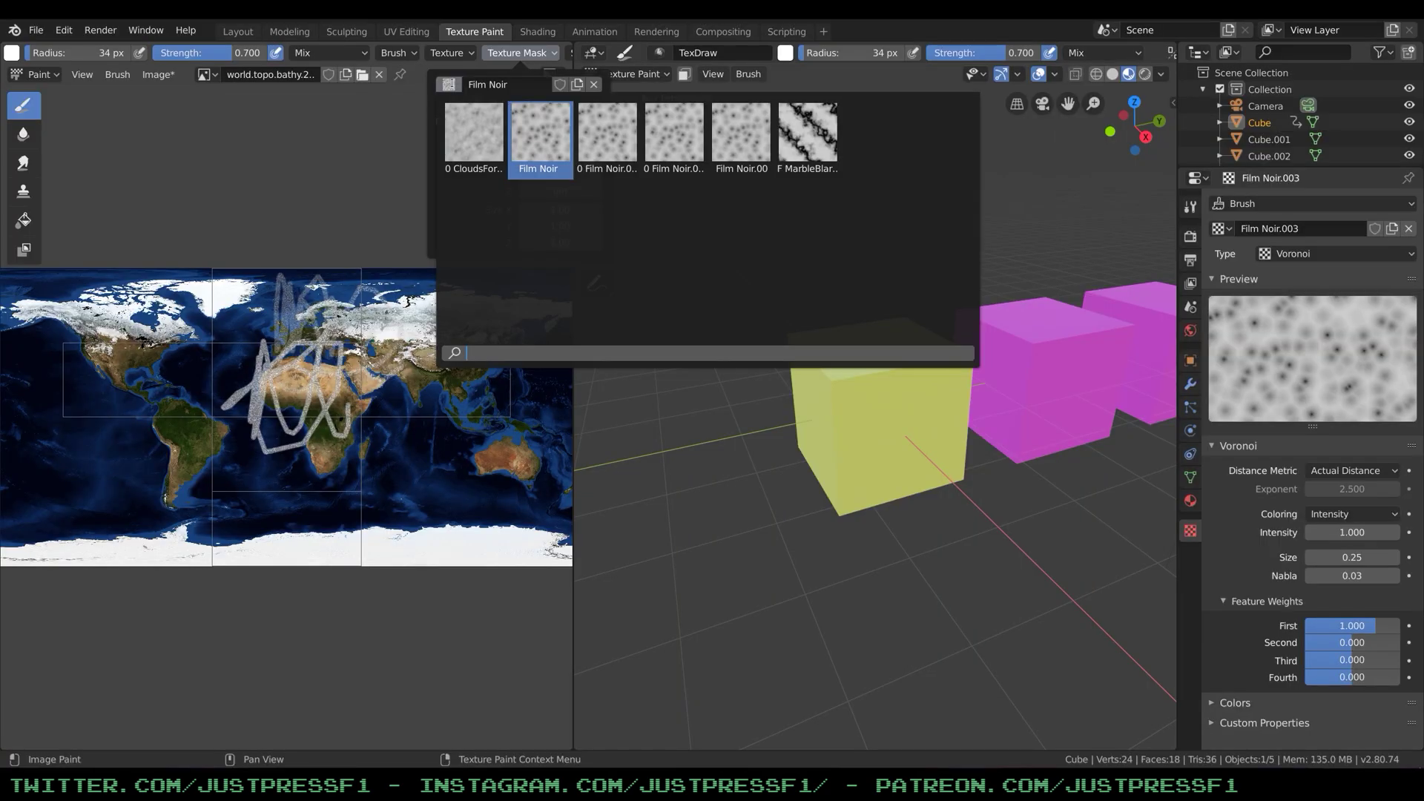
Close the texture browser, save, reload DataBlocksCubes.blend, and inspect which textures remain
left_click(540, 143)
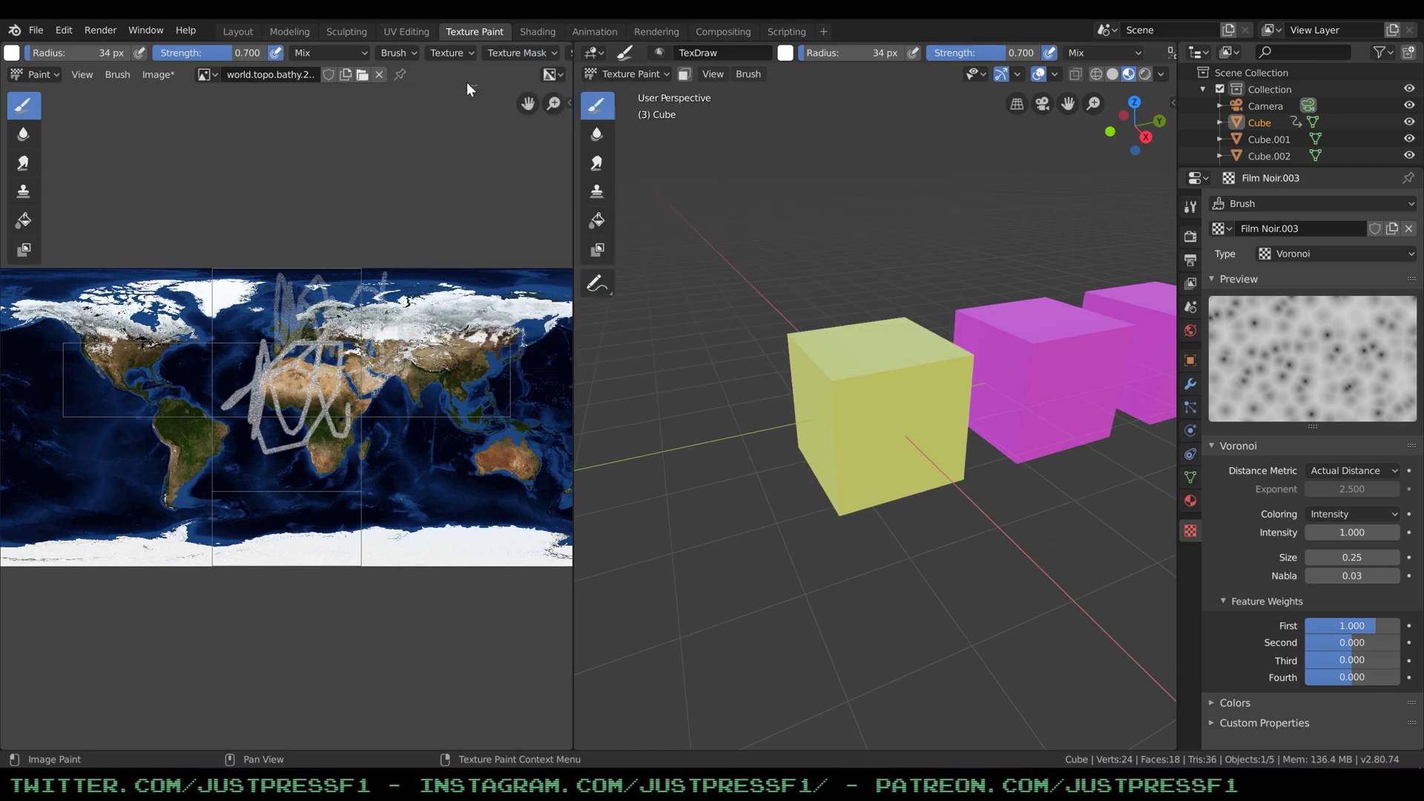
left_click(36, 30)
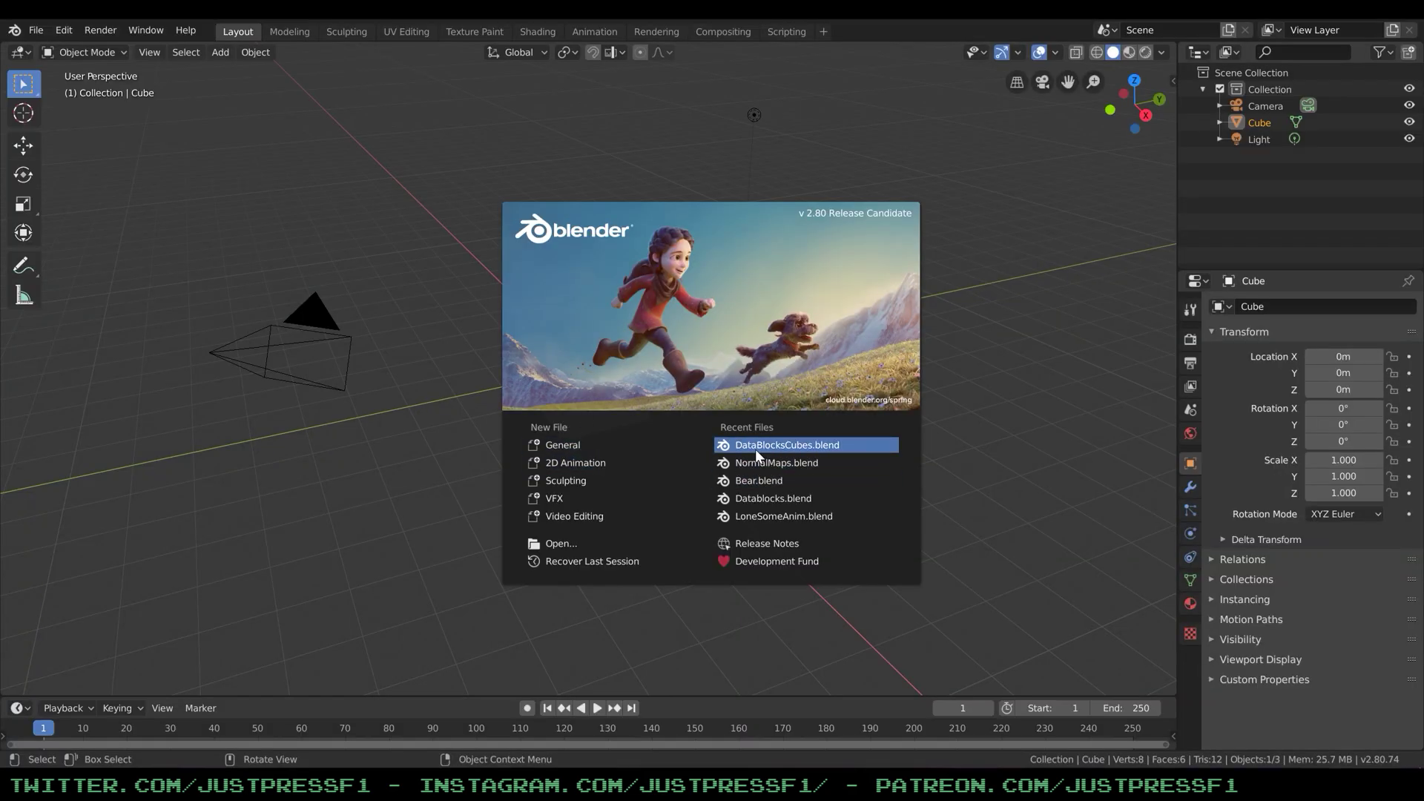
left_click(756, 448)
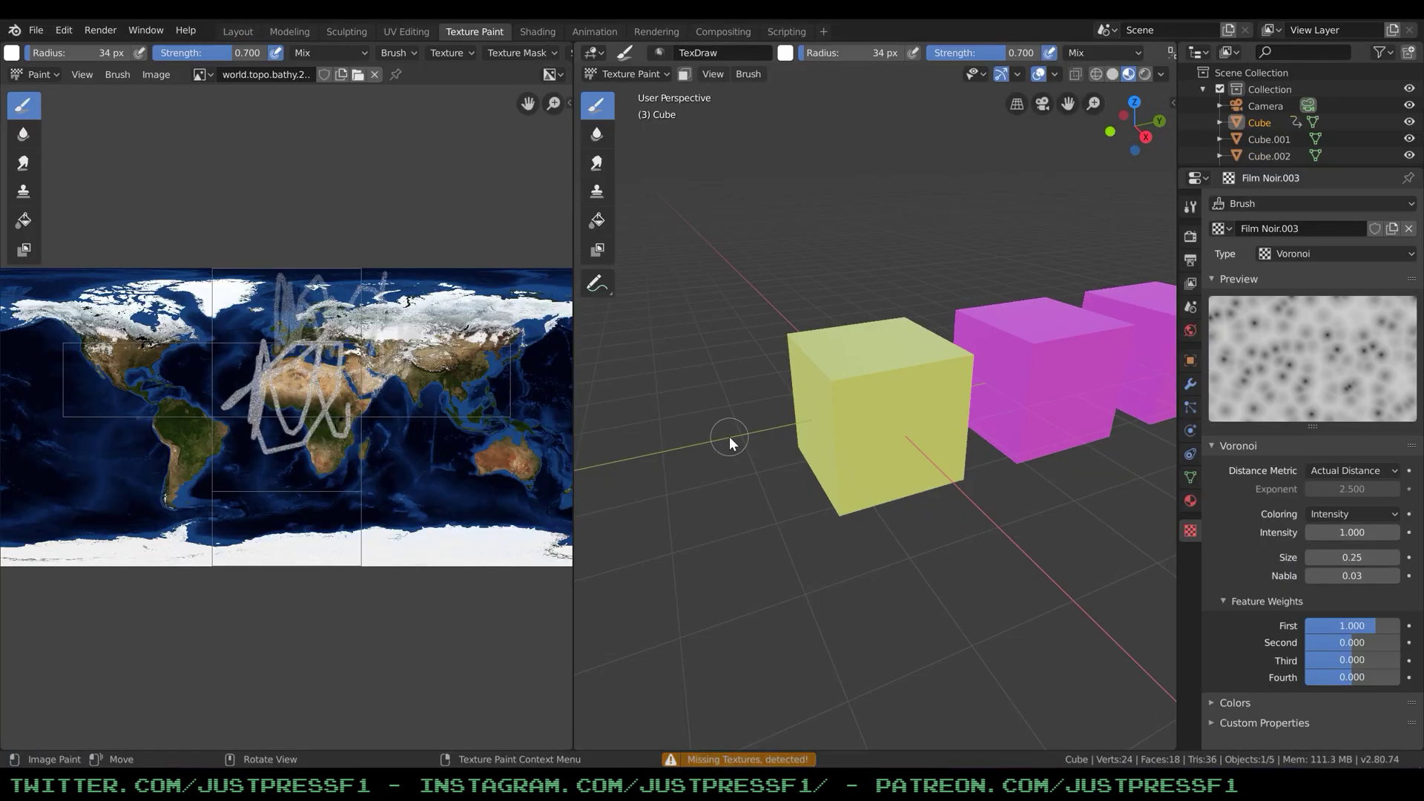
left_click(1220, 229)
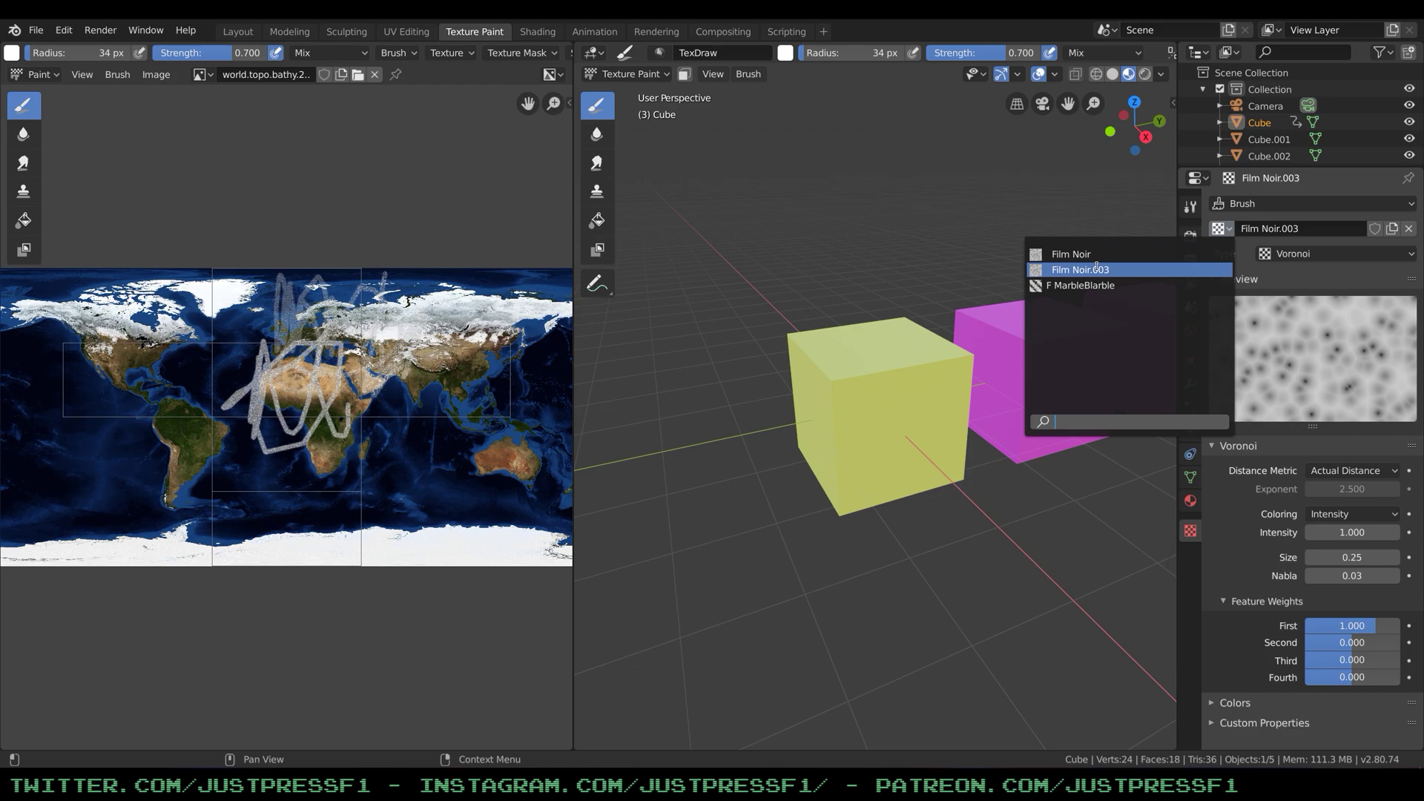
left_click(1249, 235)
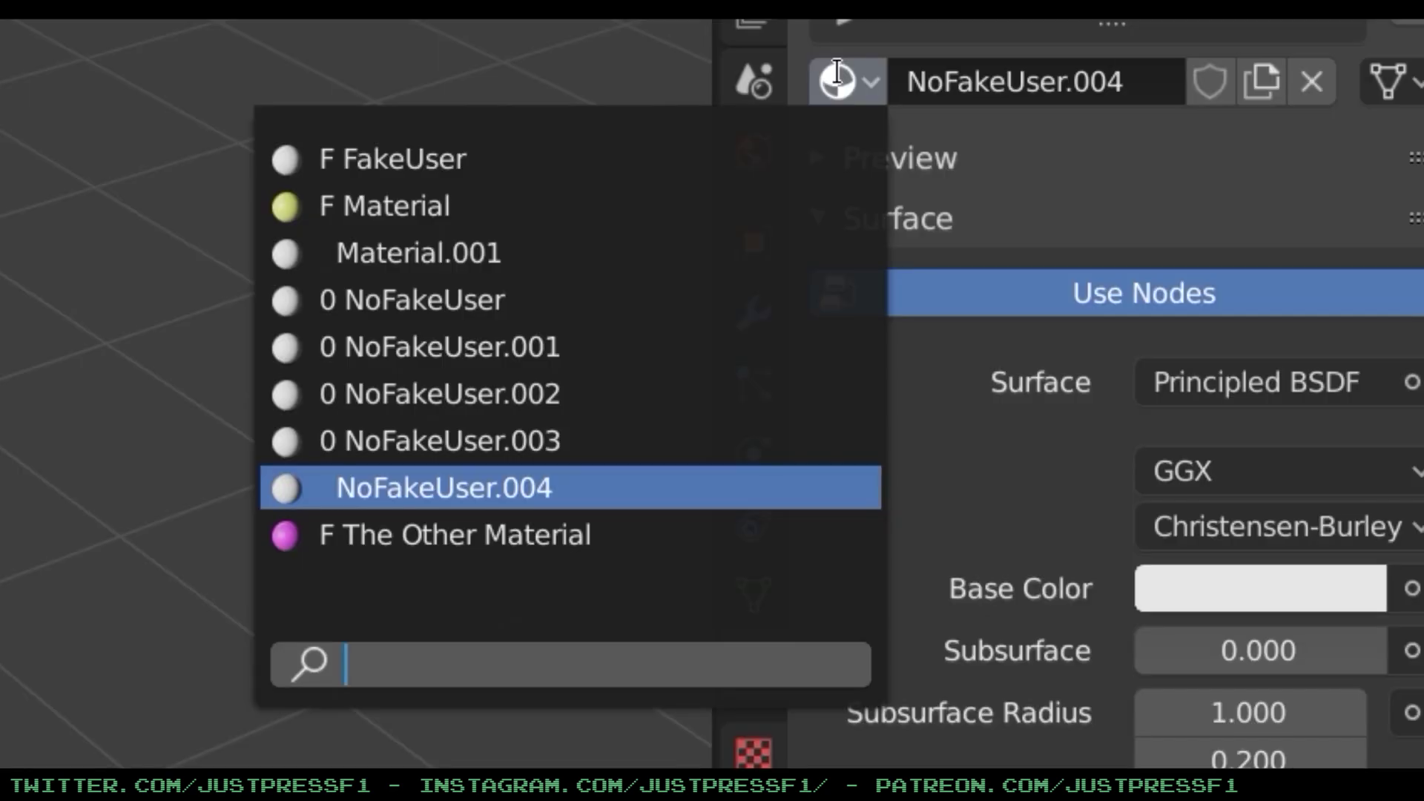